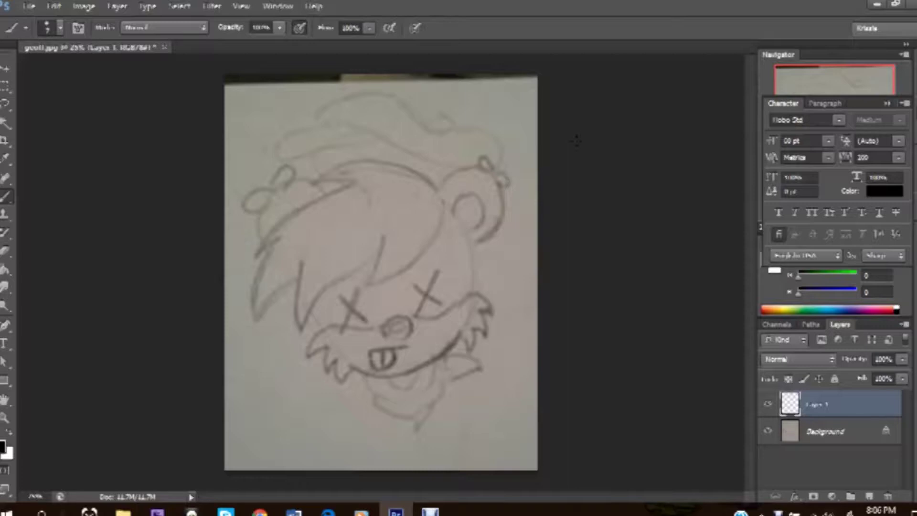
# - Zoom in and ink the top of the head and the right ear outline in black
pyautogui.hotkey('ctrl', '+')
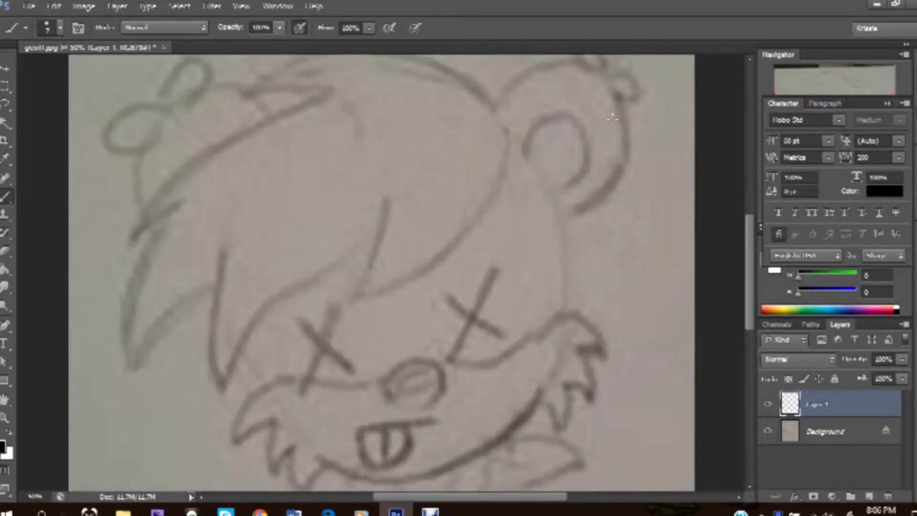
pyautogui.click(906, 104)
pyautogui.moveTo(825, 137); pyautogui.dragTo(826, 128)
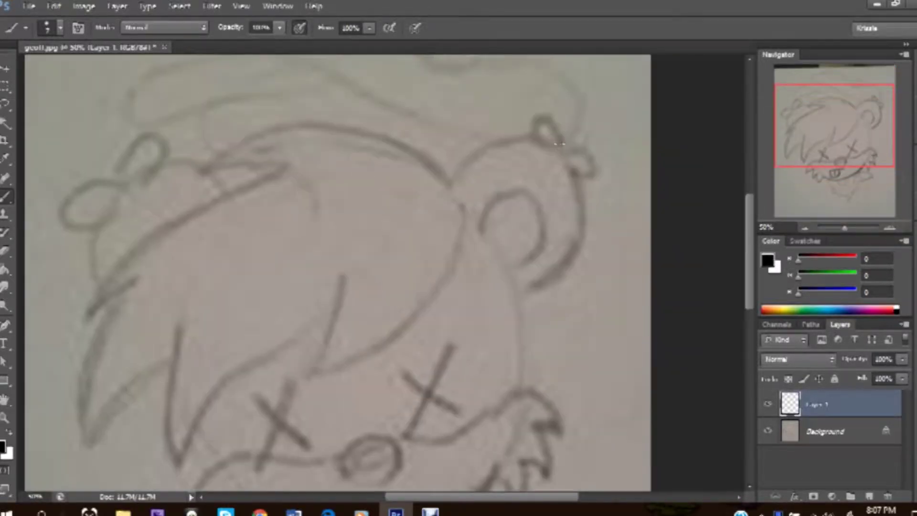
pyautogui.moveTo(545, 142); pyautogui.dragTo(451, 183)
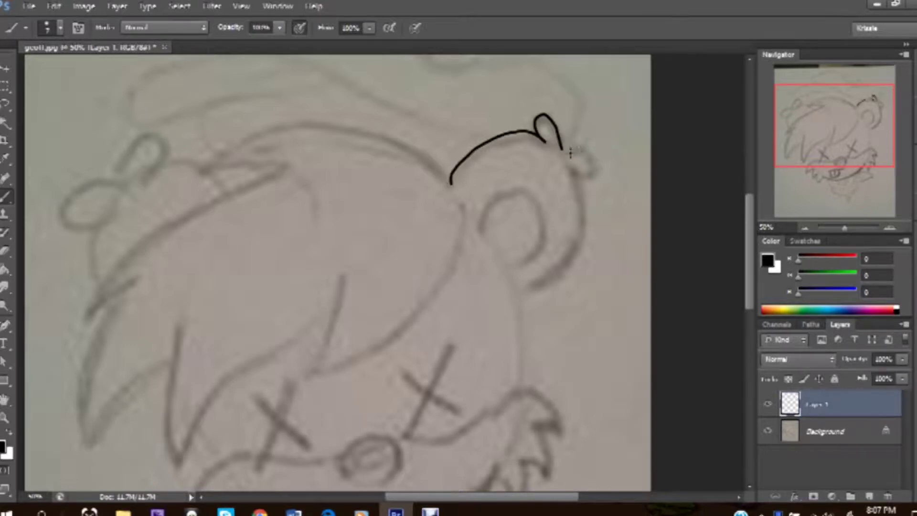
pyautogui.moveTo(548, 281); pyautogui.dragTo(519, 296)
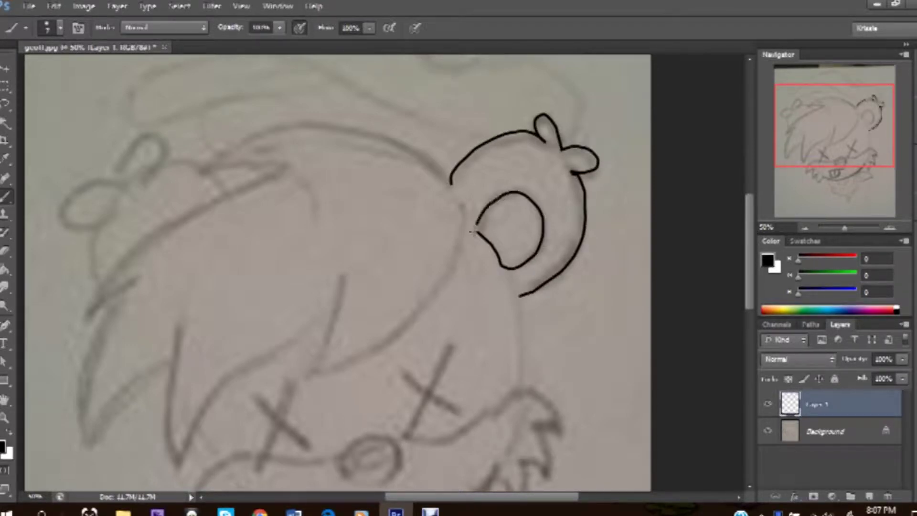
# - Outline the nose, the line above the tongue and the sticking-out tongue
pyautogui.moveTo(830, 138); pyautogui.dragTo(835, 154)
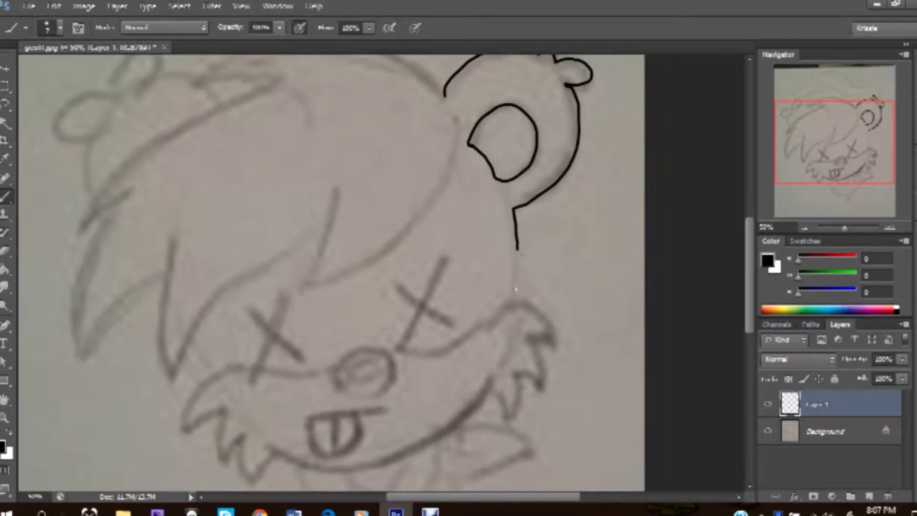
pyautogui.moveTo(833, 143); pyautogui.dragTo(834, 157)
pyautogui.moveTo(401, 280); pyautogui.dragTo(409, 317)
pyautogui.moveTo(818, 150); pyautogui.dragTo(818, 169)
pyautogui.moveTo(418, 242); pyautogui.dragTo(351, 247)
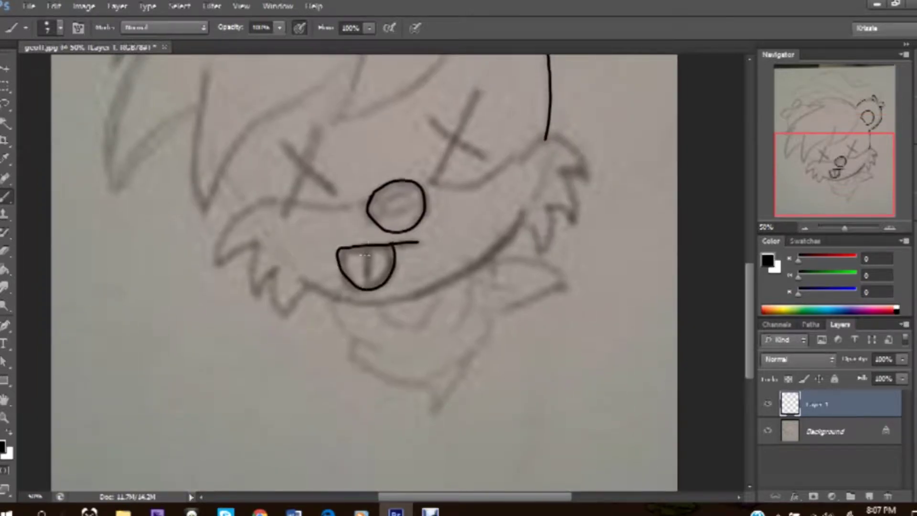
# - Ink the muzzle-to-cheek line, the jaw, and the scarf's front, fold and right tip
pyautogui.moveTo(495, 171); pyautogui.dragTo(572, 140)
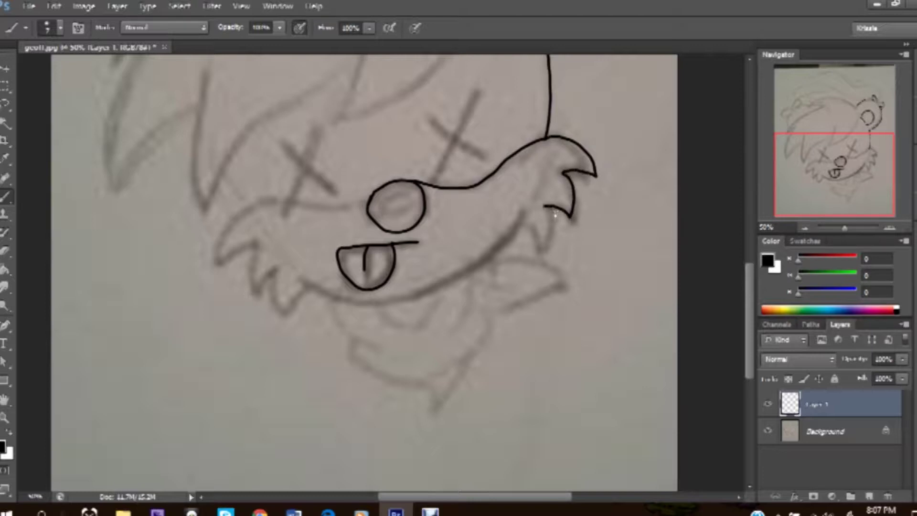
pyautogui.moveTo(292, 278); pyautogui.dragTo(518, 233)
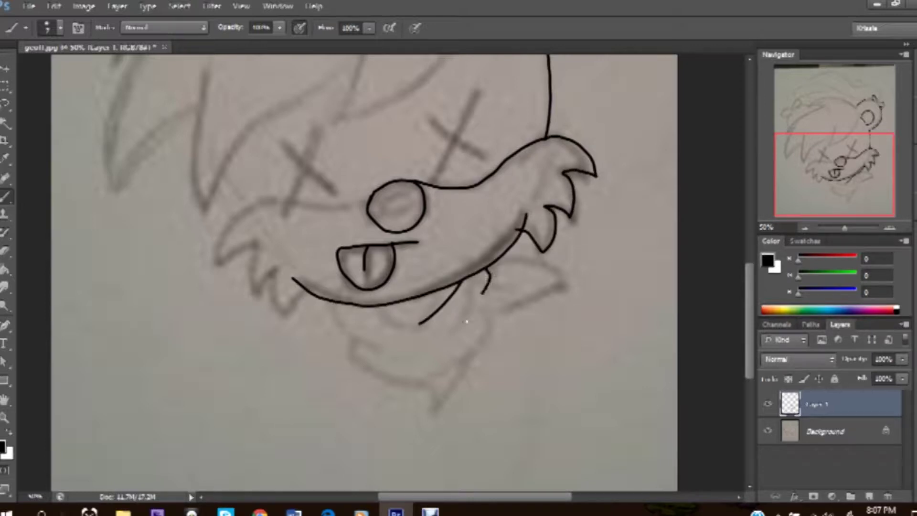
pyautogui.moveTo(488, 342); pyautogui.dragTo(427, 433)
pyautogui.moveTo(332, 329); pyautogui.dragTo(396, 352)
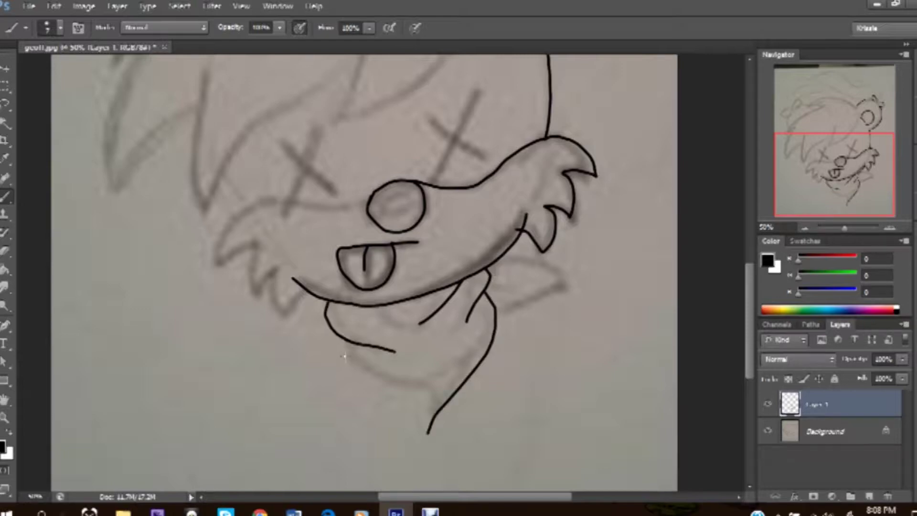
pyautogui.moveTo(488, 262)
pyautogui.mouseDown()
pyautogui.moveTo(597, 287)
pyautogui.moveTo(495, 314)
pyautogui.mouseUp()
# - Add the inner line to the scarf tip and ink the left cheek fur tuft
pyautogui.moveTo(519, 282); pyautogui.dragTo(545, 287)
pyautogui.press('e')
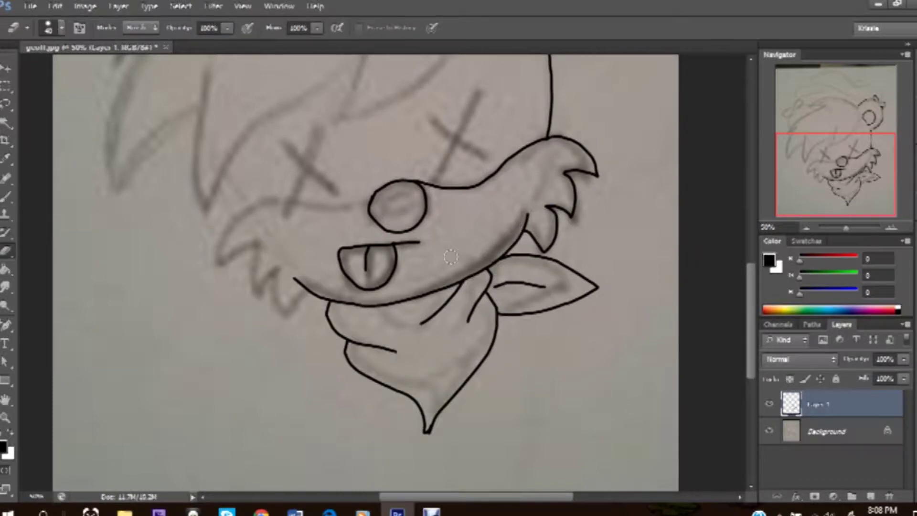
pyautogui.press('b')
pyautogui.moveTo(311, 207)
pyautogui.mouseDown()
pyautogui.moveTo(228, 210)
pyautogui.moveTo(258, 244)
pyautogui.mouseUp()
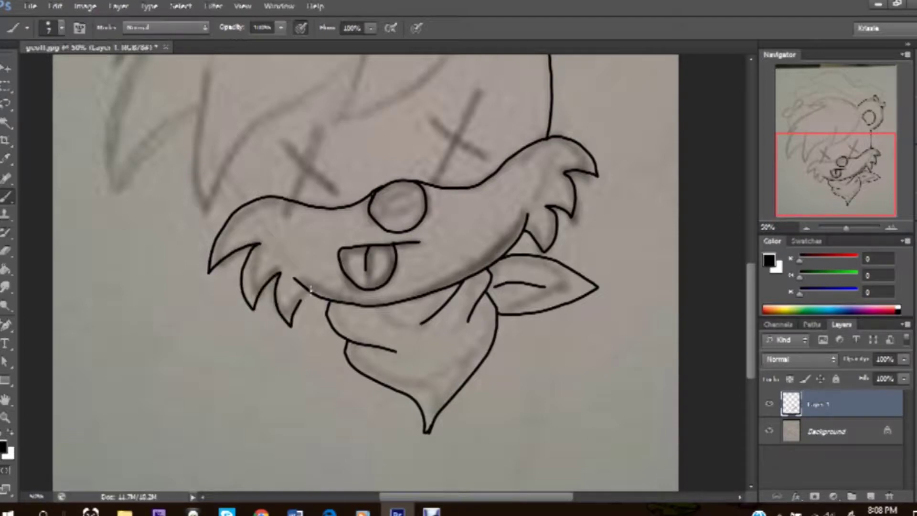
# - Ink a hair strand running from the ear, redrawing it after an undo
pyautogui.moveTo(311, 289)
pyautogui.mouseDown()
pyautogui.moveTo(375, 289)
pyautogui.moveTo(374, 456)
pyautogui.mouseUp()
pyautogui.moveTo(433, 186); pyautogui.dragTo(425, 235)
pyautogui.moveTo(411, 265)
pyautogui.mouseDown()
pyautogui.moveTo(477, 253)
pyautogui.moveTo(566, 127)
pyautogui.moveTo(543, 89)
pyautogui.mouseUp()
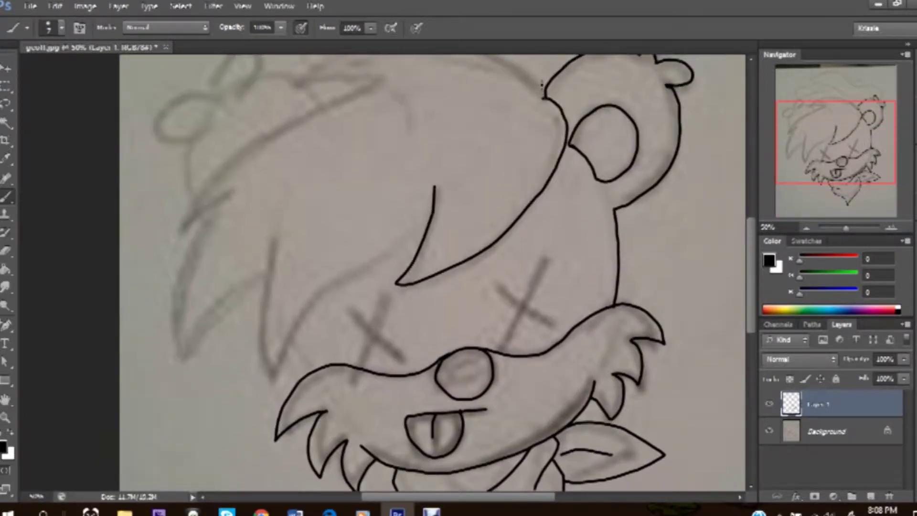
pyautogui.hotkey('ctrl', 'z')
pyautogui.moveTo(555, 152); pyautogui.dragTo(413, 285)
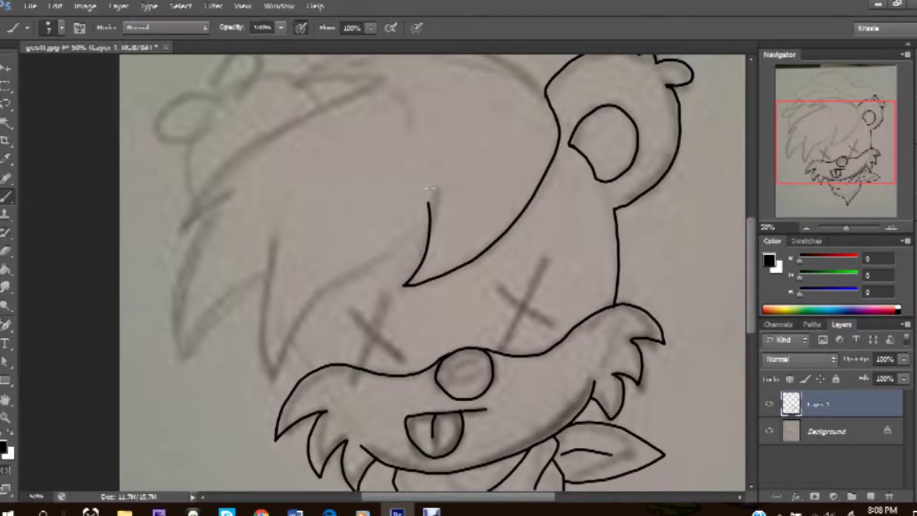
# - Ink the large hair spike across the head and the lower hair spikes on the left
pyautogui.moveTo(827, 128); pyautogui.dragTo(827, 111)
pyautogui.moveTo(545, 184)
pyautogui.mouseDown()
pyautogui.moveTo(308, 143)
pyautogui.moveTo(365, 181)
pyautogui.moveTo(171, 334)
pyautogui.moveTo(229, 289)
pyautogui.moveTo(262, 374)
pyautogui.moveTo(260, 425)
pyautogui.mouseUp()
pyautogui.moveTo(268, 461); pyautogui.dragTo(430, 311)
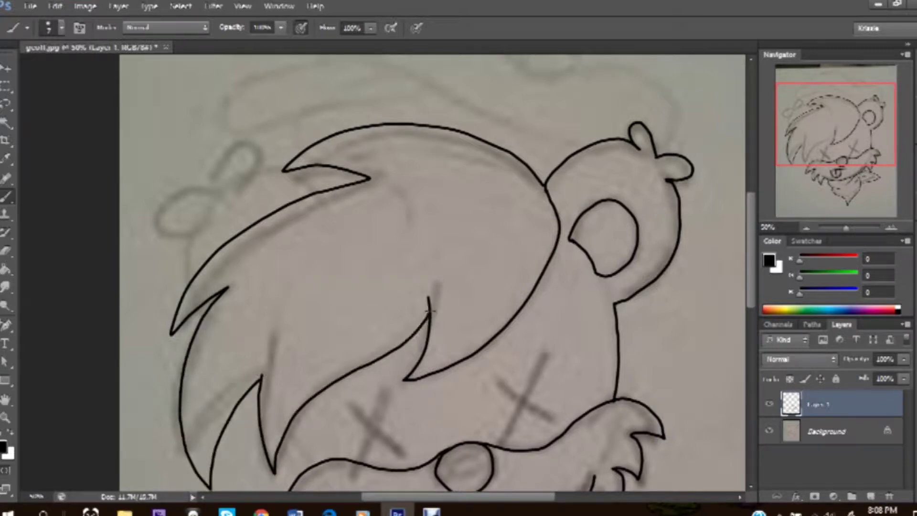
pyautogui.click(832, 153)
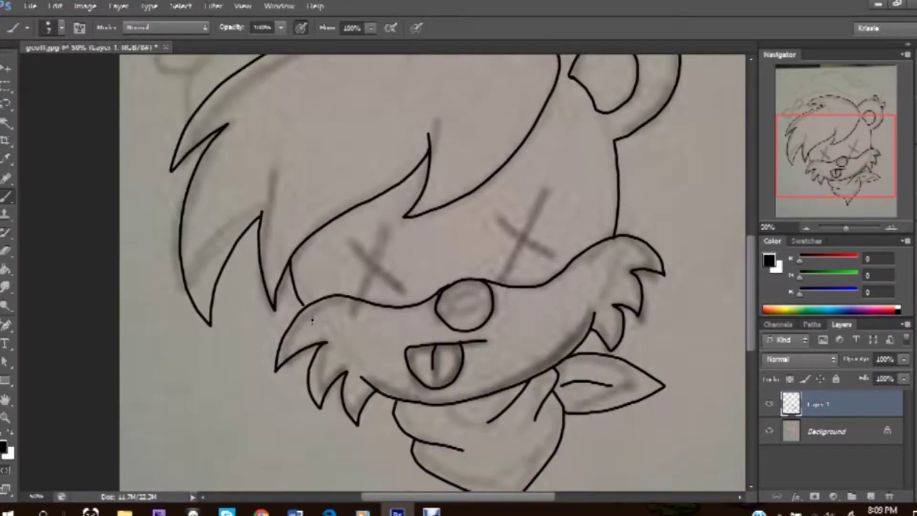
pyautogui.click(330, 511)
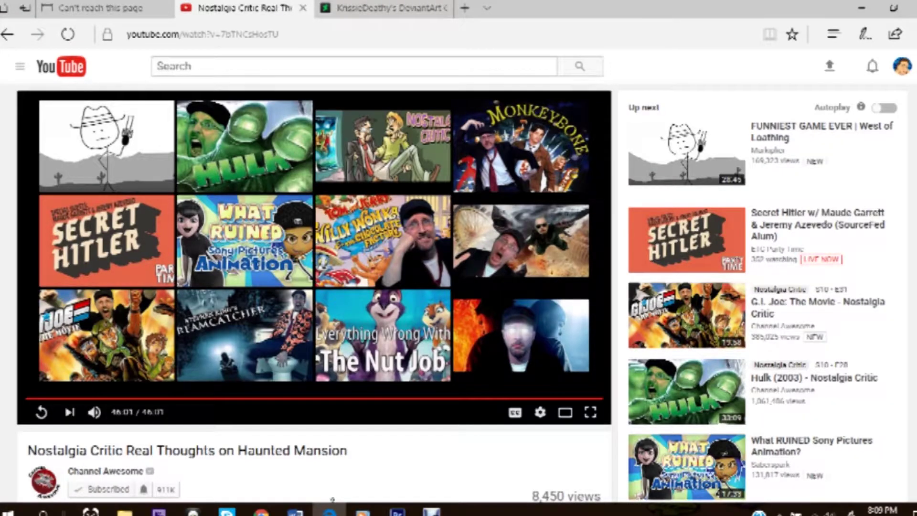
# - Close the YouTube tab, then start saving a gallery drawing's picture and dismiss the dialog
pyautogui.hotkey('ctrl', 'w')
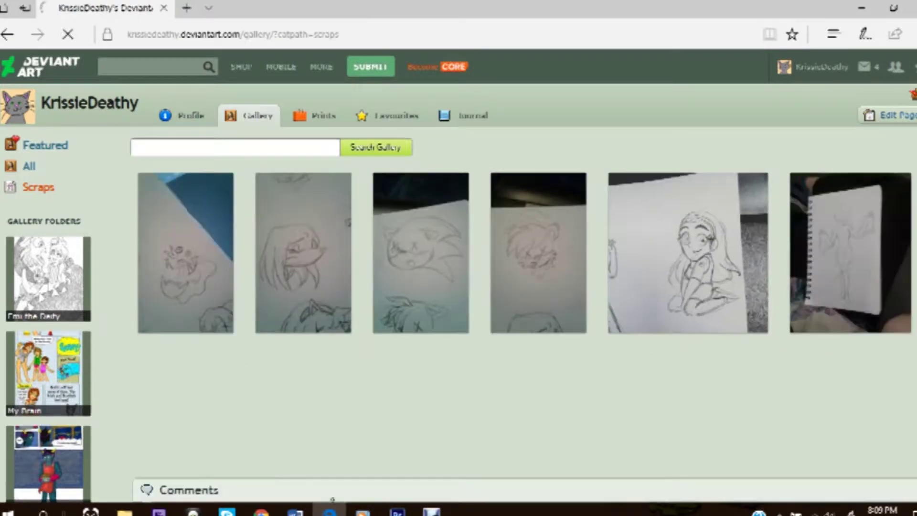
pyautogui.rightClick(186, 265)
pyautogui.click(280, 153)
pyautogui.press('Return')
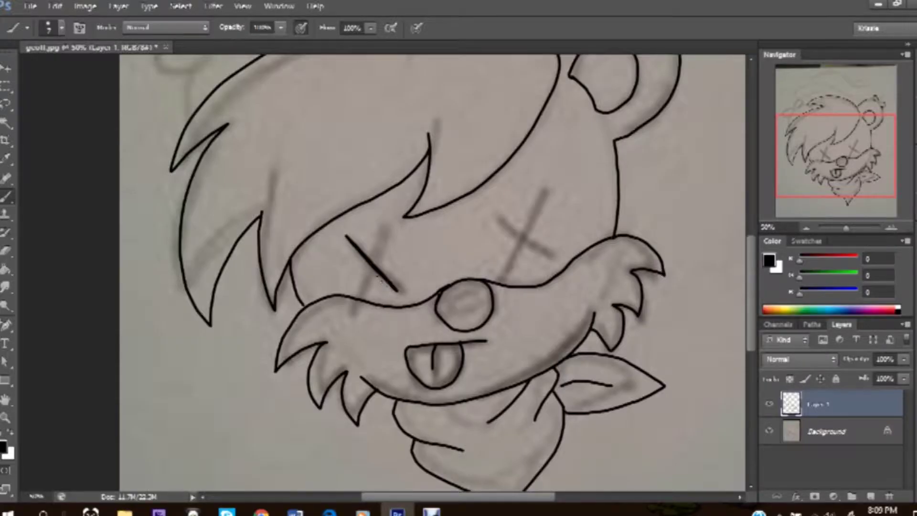
# - Ink both X eyes, redrawing the right eye with thicker lines
pyautogui.moveTo(357, 293); pyautogui.dragTo(391, 224)
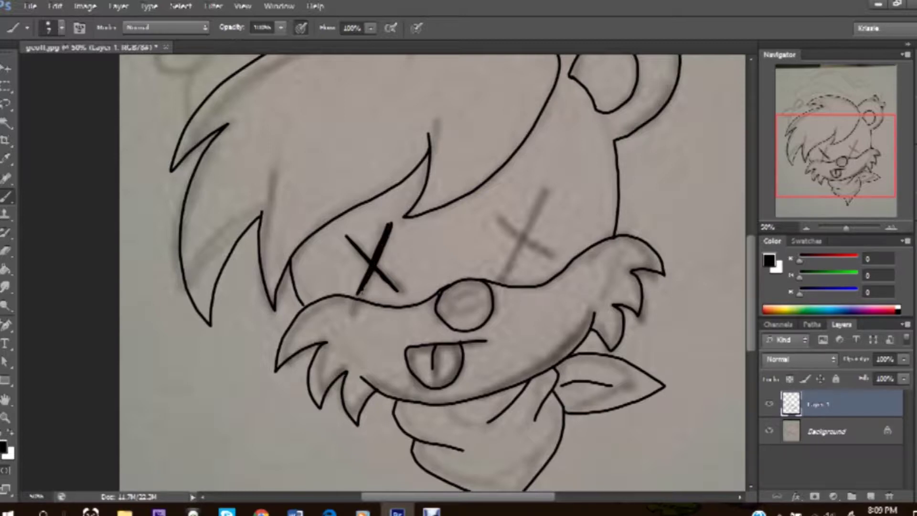
pyautogui.moveTo(493, 206); pyautogui.dragTo(560, 258)
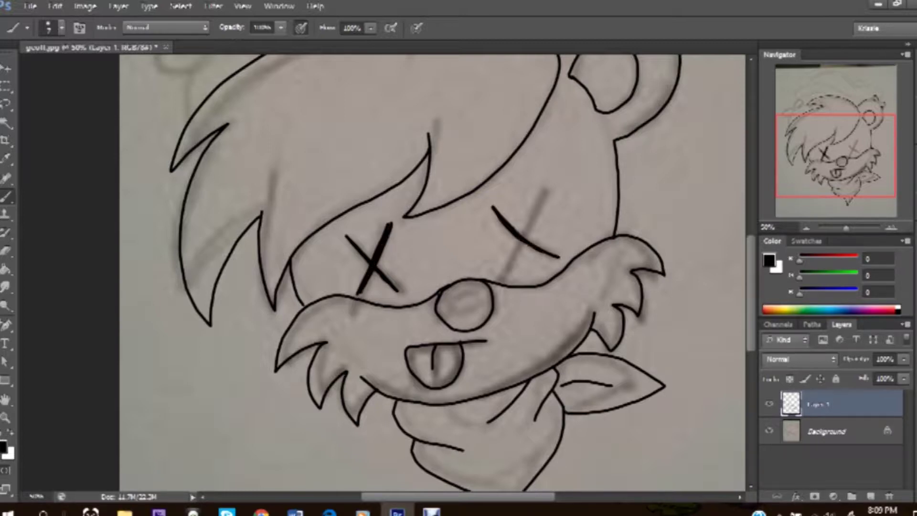
pyautogui.moveTo(546, 191); pyautogui.dragTo(504, 266)
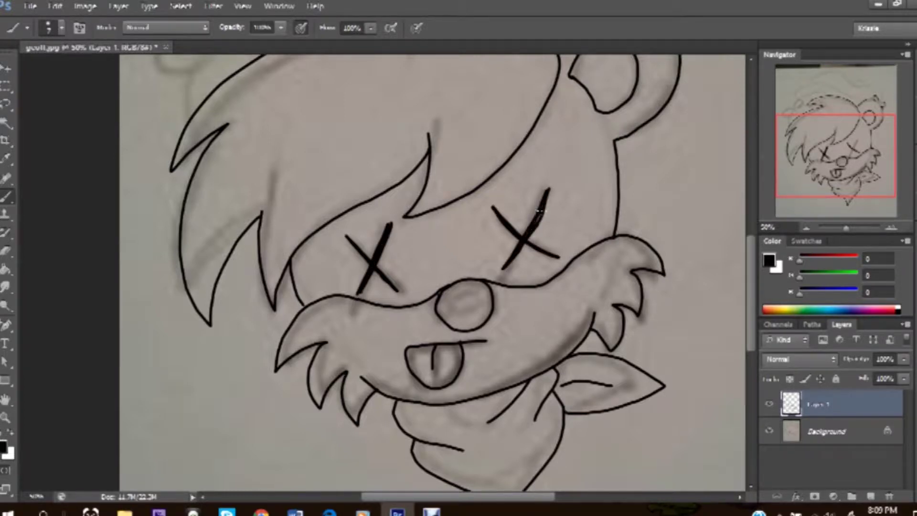
# - Trace the left ear outline, tidying stray lines with the eraser
pyautogui.scroll(3, 536, 209)
pyautogui.scroll(1, 430, 167)
pyautogui.moveTo(213, 129); pyautogui.dragTo(255, 114)
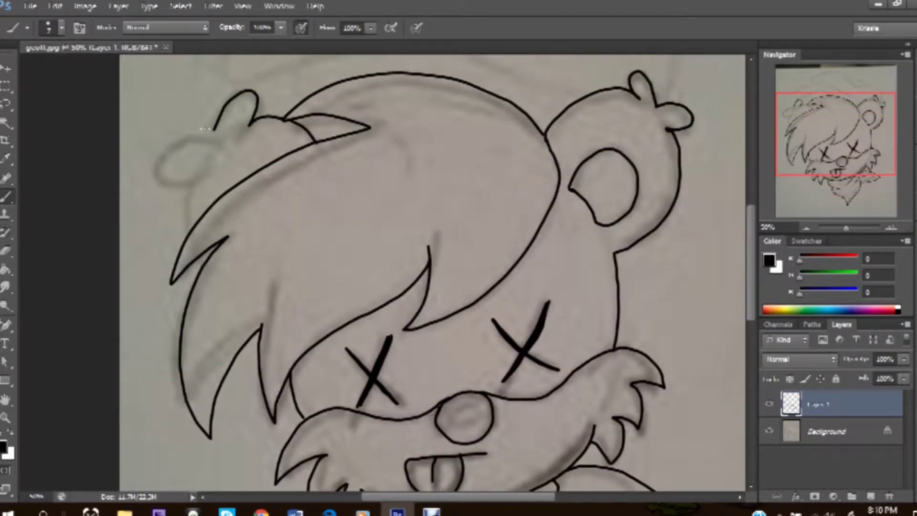
pyautogui.moveTo(205, 133); pyautogui.dragTo(186, 181)
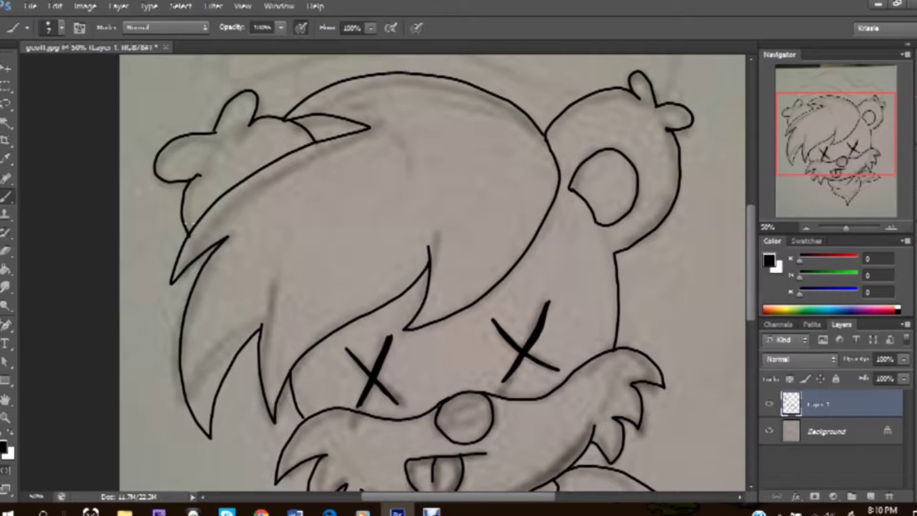
pyautogui.press('e')
pyautogui.press('b')
# - Ink the beret outline above the head, then hide the Background sketch layer
pyautogui.moveTo(851, 154); pyautogui.dragTo(849, 126)
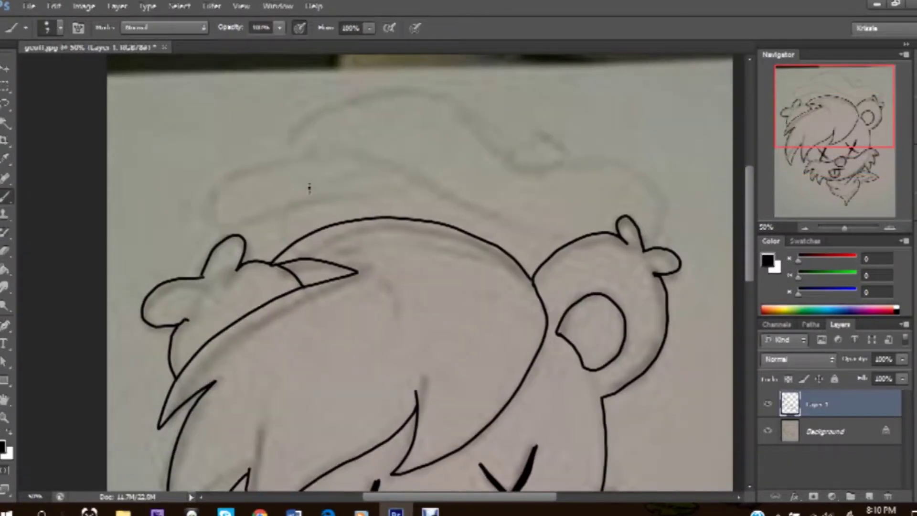
pyautogui.moveTo(537, 165); pyautogui.dragTo(626, 183)
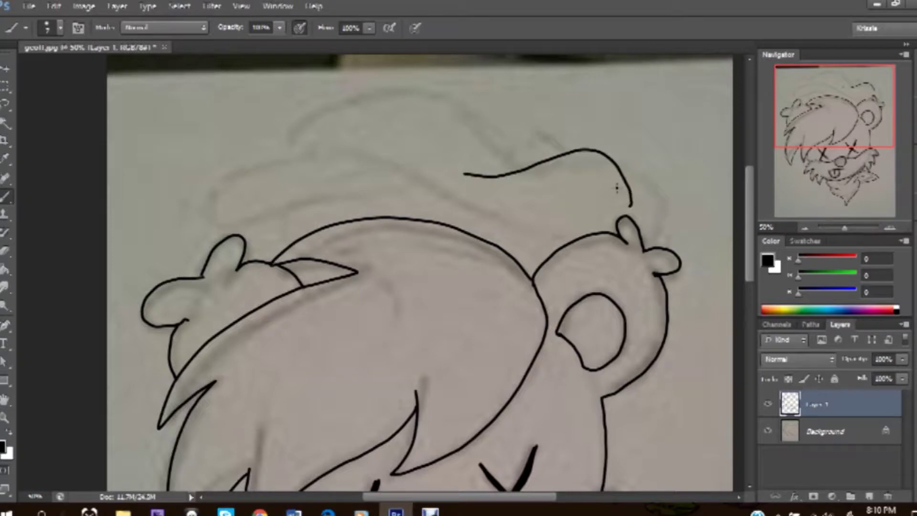
pyautogui.hotkey('ctrl', 'z')
pyautogui.moveTo(660, 191)
pyautogui.mouseDown()
pyautogui.moveTo(483, 174)
pyautogui.moveTo(406, 107)
pyautogui.moveTo(246, 195)
pyautogui.mouseUp()
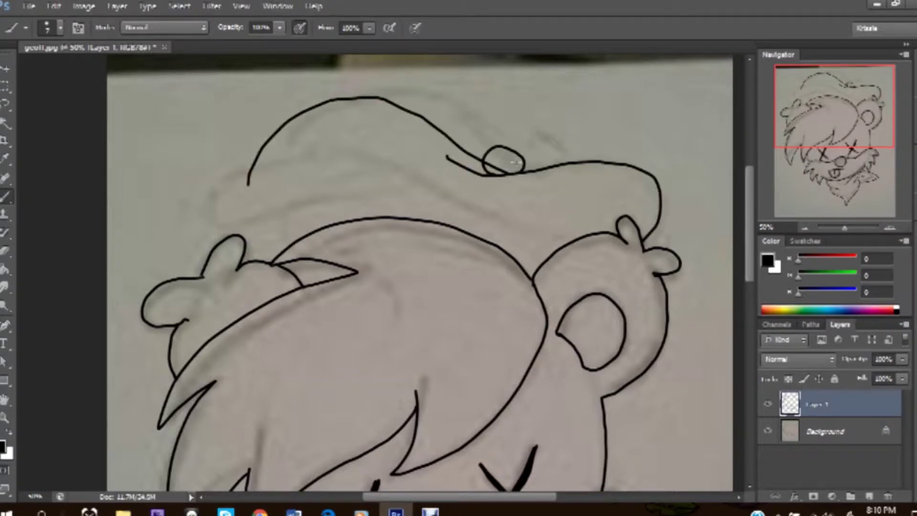
pyautogui.press('e')
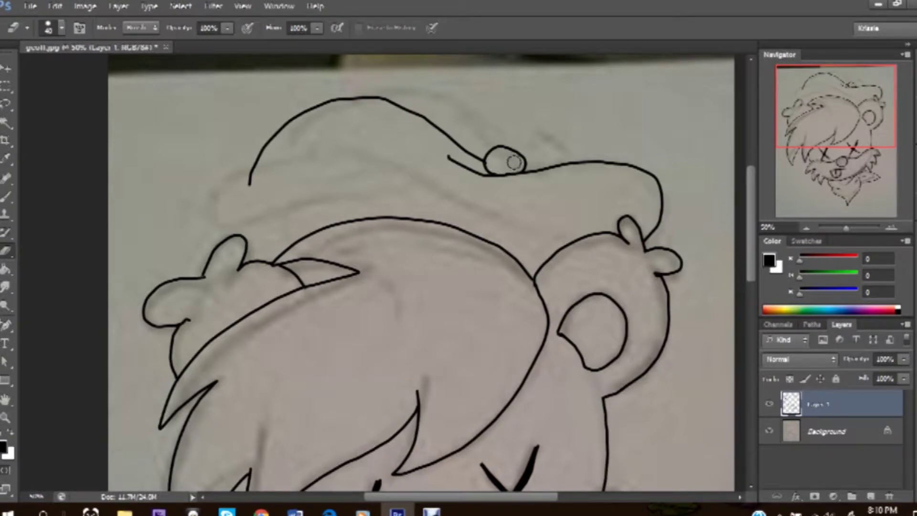
pyautogui.press('b')
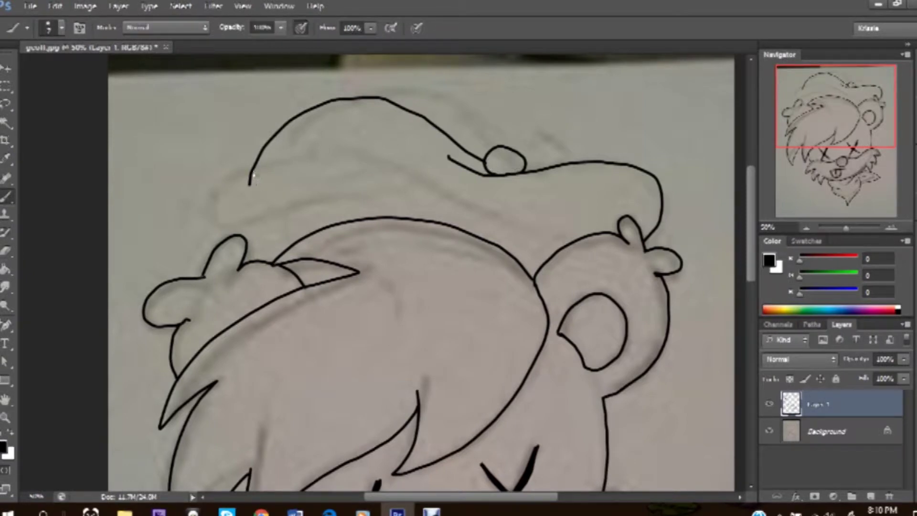
pyautogui.click(837, 202)
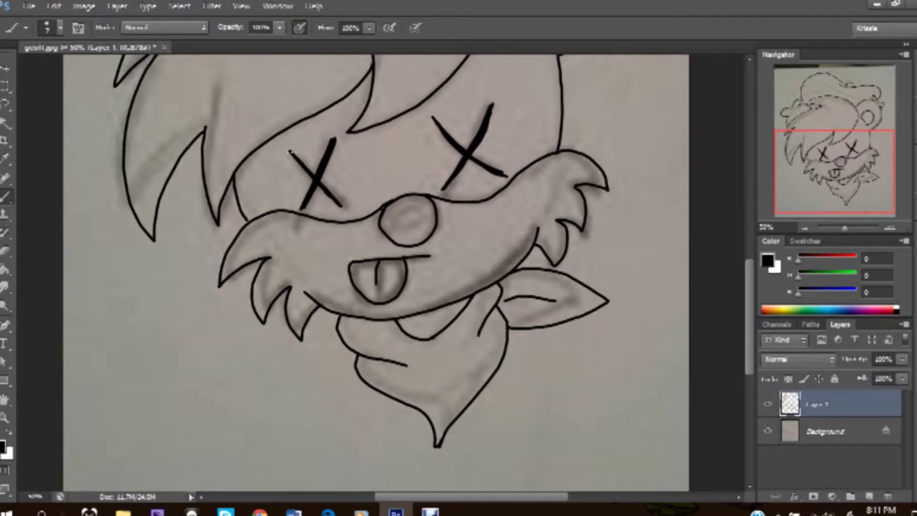
pyautogui.click(767, 431)
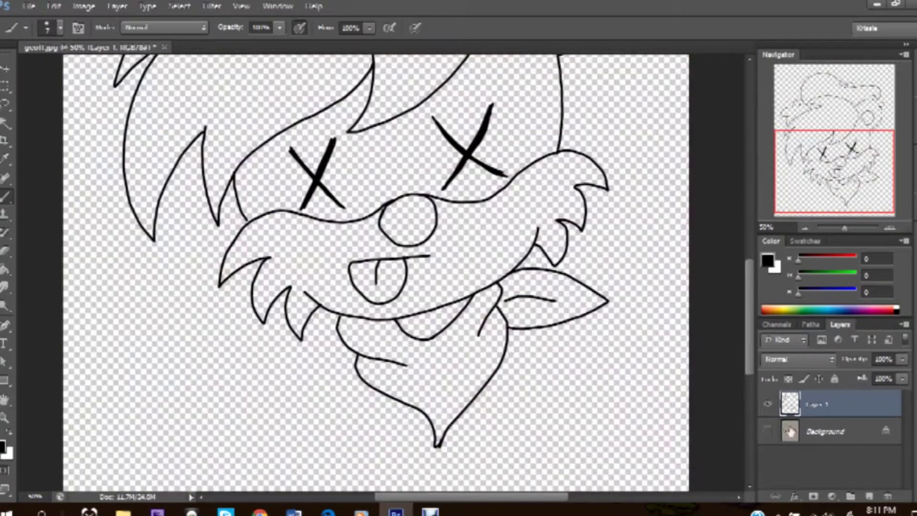
# - Add a new empty layer and name it 'color'
pyautogui.click(826, 431)
pyautogui.click(869, 496)
pyautogui.doubleClick(817, 431)
pyautogui.moveTo(640, 317); pyautogui.dragTo(634, 344)
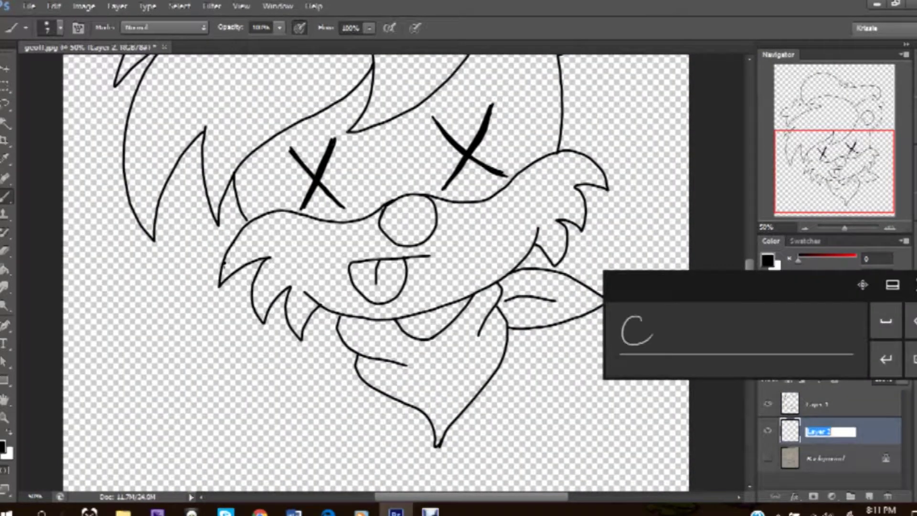
pyautogui.write('color')
pyautogui.press('Return')
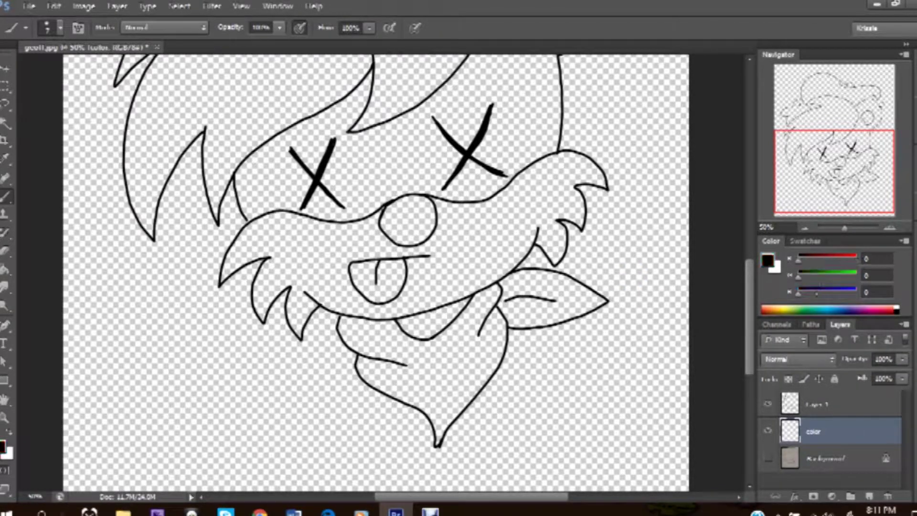
# - Create another new layer named BG for the background
pyautogui.click(805, 309)
pyautogui.click(835, 459)
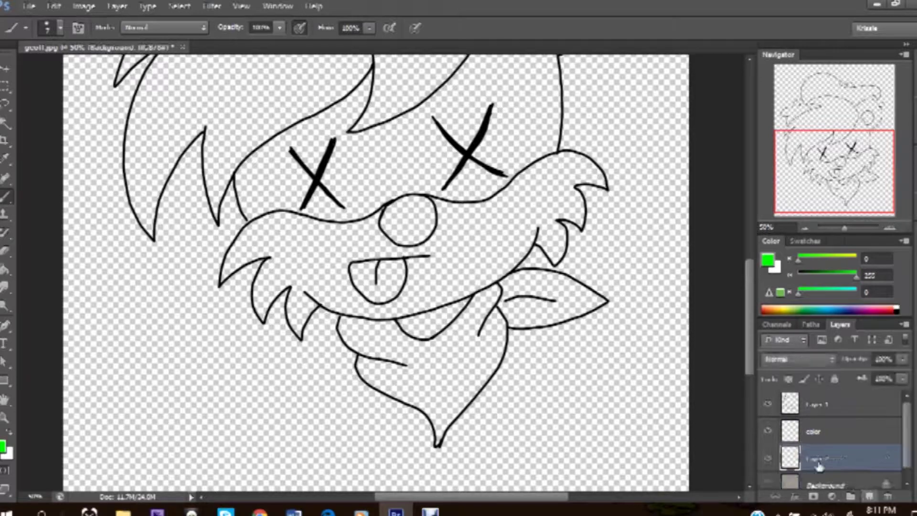
pyautogui.click(869, 497)
pyautogui.doubleClick(821, 458)
pyautogui.click(626, 311)
pyautogui.write('bg')
pyautogui.press('Return')
# - Fill the BG layer with white and return to the color layer
pyautogui.press('g')
pyautogui.press('x')
pyautogui.click(626, 344)
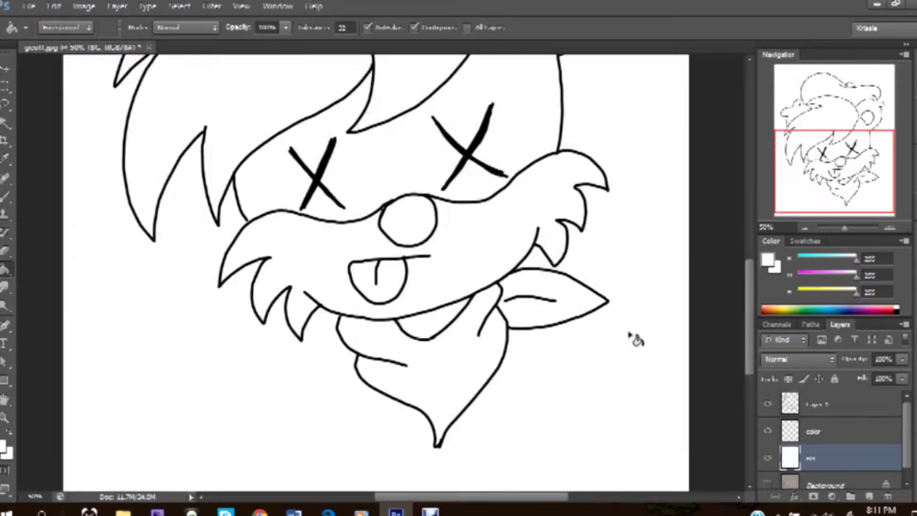
pyautogui.click(814, 431)
# - Magic Wand the hair and mustache, expand the selection, and fill it cyan
pyautogui.click(831, 310)
pyautogui.press('w')
pyautogui.hotkey('shift', 'w')
pyautogui.click(449, 259)
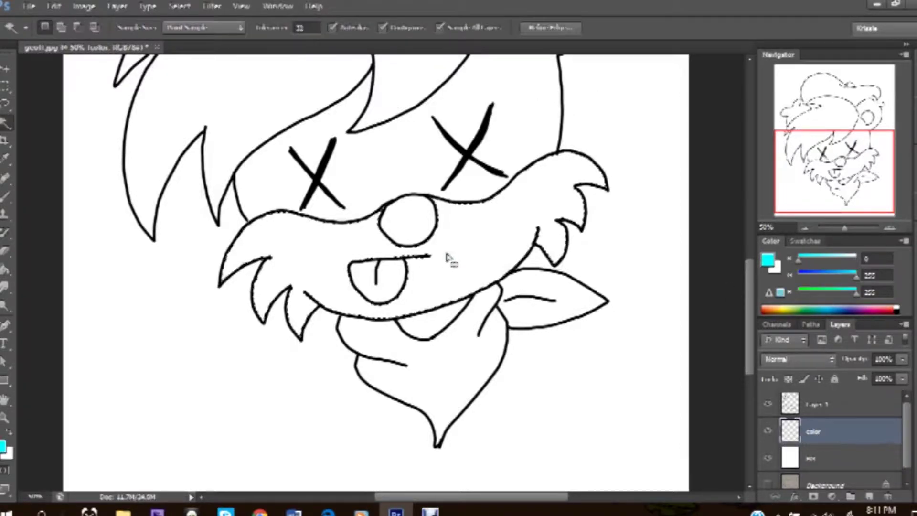
pyautogui.scroll(5, 421, 305)
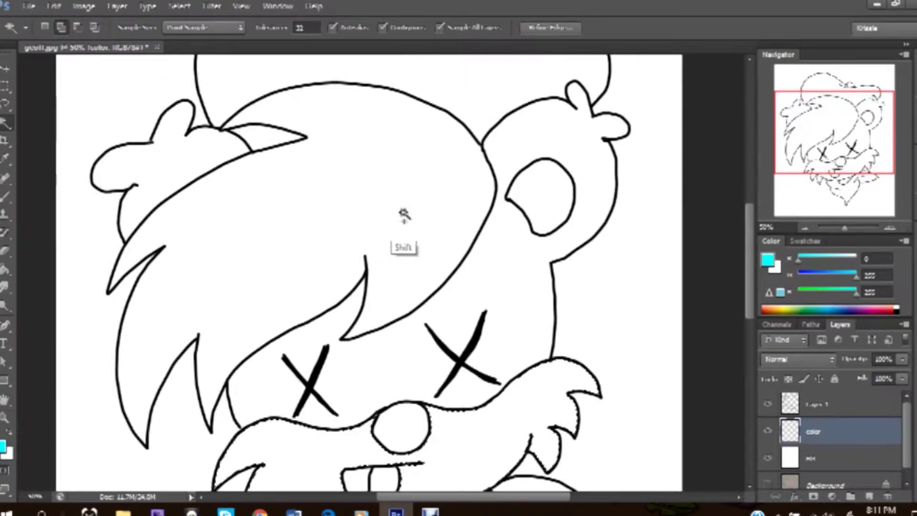
pyautogui.hotkey('alt', 's')
pyautogui.press('m')
pyautogui.press('e')
pyautogui.press('Return')
pyautogui.press('g')
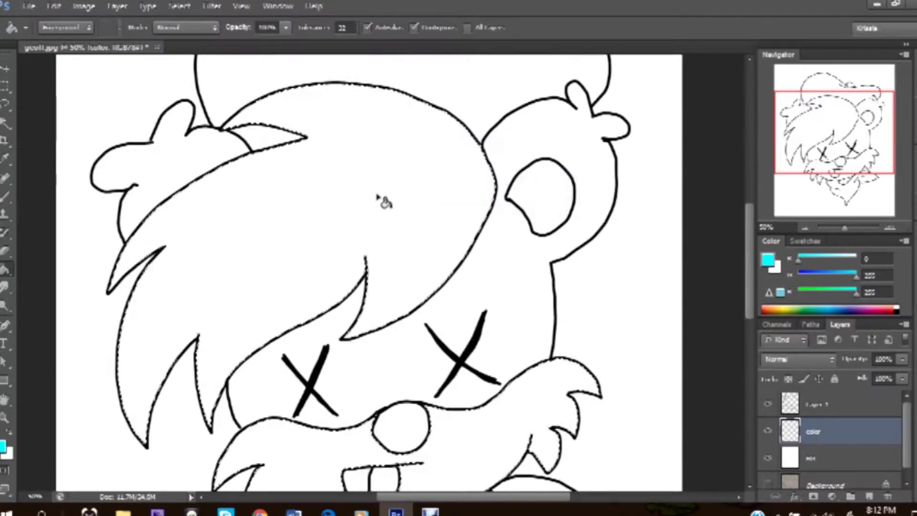
pyautogui.click(382, 202)
# - Select the inner ear, expand the selection, and fill it cyan
pyautogui.scroll(3, 388, 191)
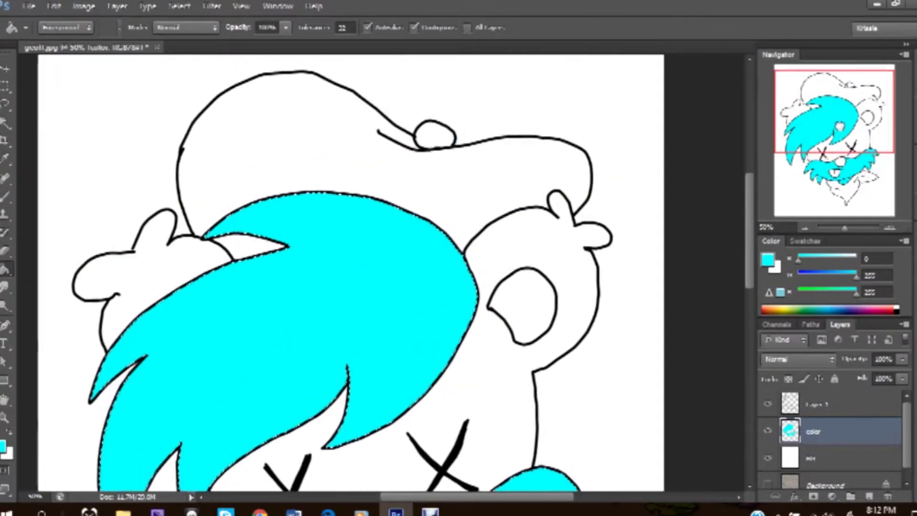
pyautogui.press('w')
pyautogui.click(530, 292)
pyautogui.hotkey('alt', 's')
pyautogui.press('m')
pyautogui.press('e')
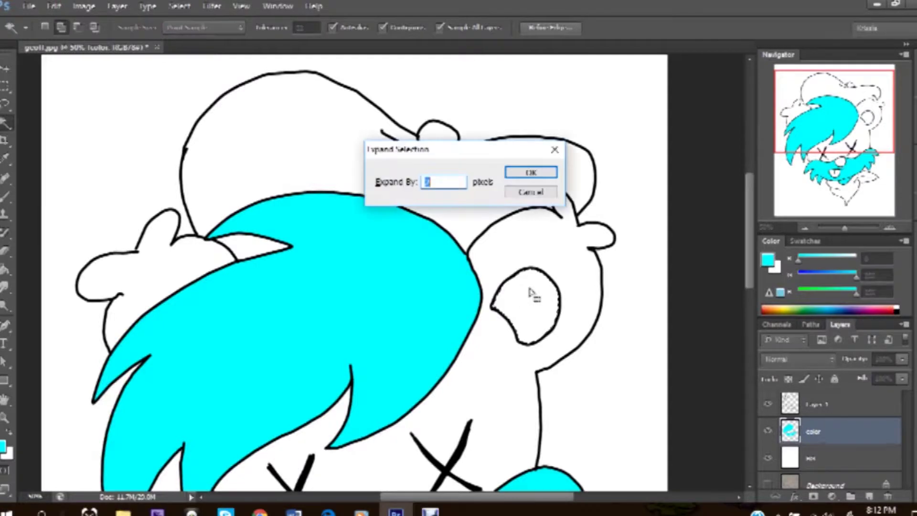
pyautogui.press('Return')
pyautogui.press('g')
pyautogui.click(535, 308)
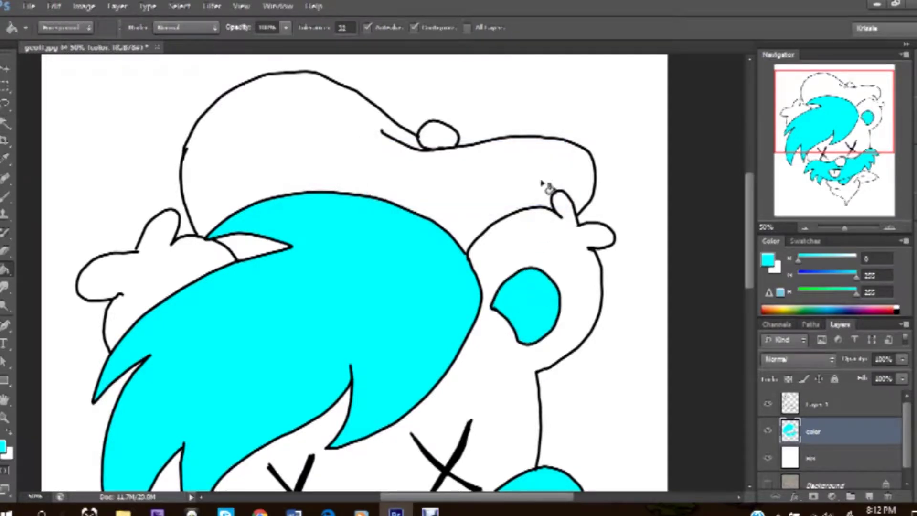
# - Raise Hue/Saturation lightness to turn the cyan fills white
pyautogui.click(118, 6)
pyautogui.moveTo(106, 41)
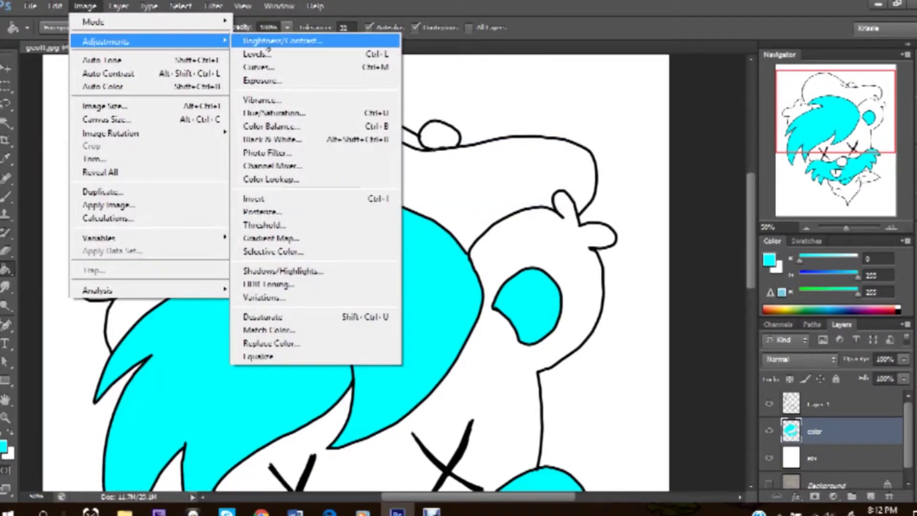
pyautogui.click(273, 113)
pyautogui.moveTo(436, 243); pyautogui.dragTo(503, 243)
pyautogui.click(600, 116)
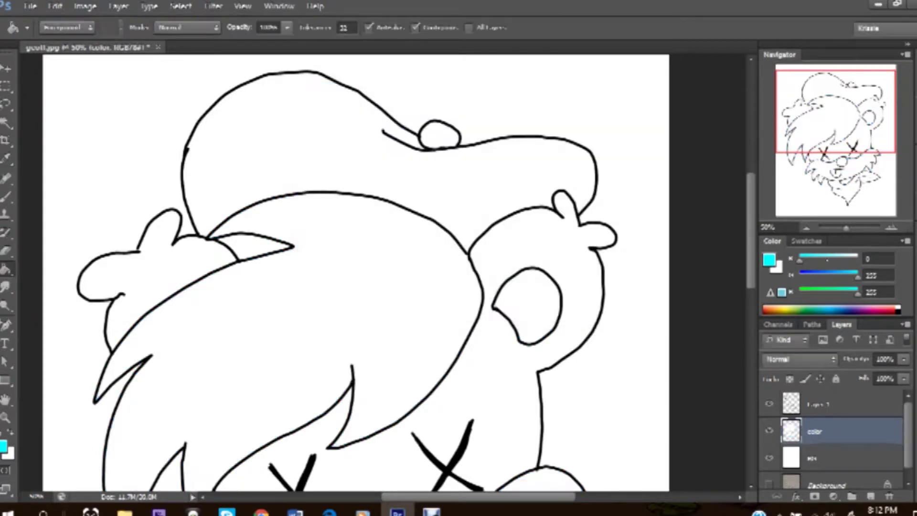
# - Set the foreground colour to dark grey #222222
pyautogui.press('d')
pyautogui.click(3, 446)
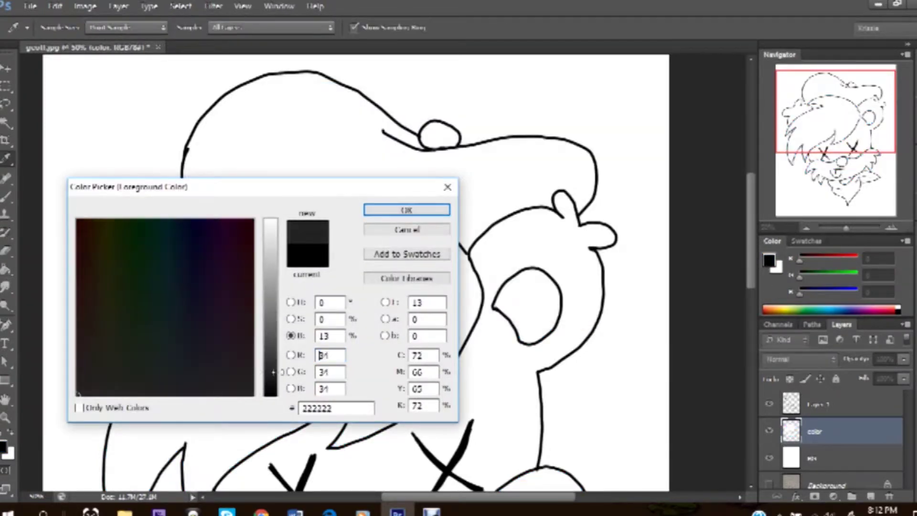
pyautogui.click(406, 210)
pyautogui.press('w')
pyautogui.scroll(-3, 513, 266)
pyautogui.scroll(-1, 513, 266)
# - Fill the face mask, nose and left ear with dark grey, then deselect
pyautogui.click(513, 266)
pyautogui.keyDown('shift'); pyautogui.click(409, 384); pyautogui.keyUp('shift')
pyautogui.keyDown('shift'); pyautogui.click(173, 139); pyautogui.keyUp('shift')
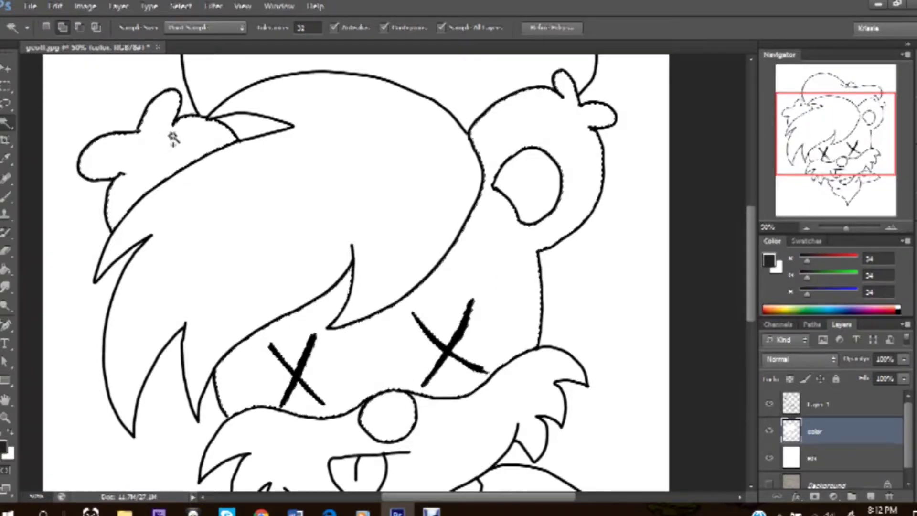
pyautogui.press('Return')
pyautogui.press('g')
pyautogui.click(491, 330)
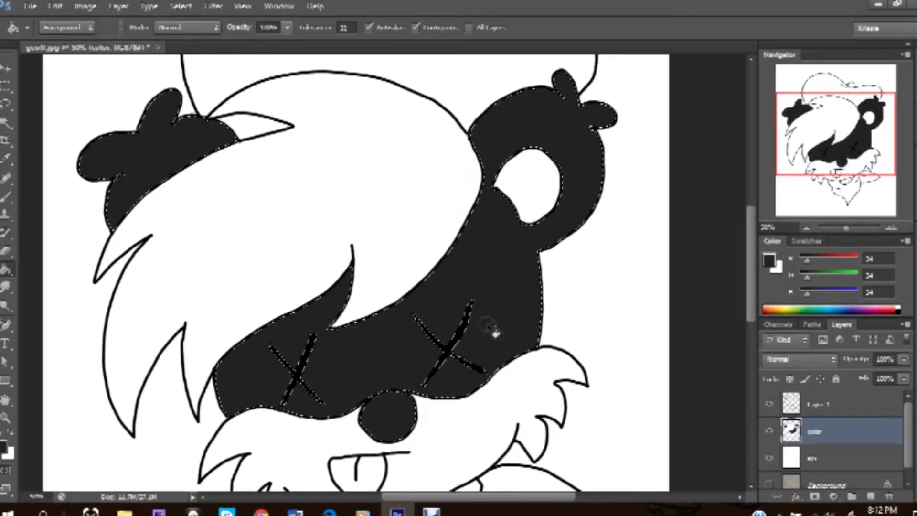
pyautogui.hotkey('ctrl', 'd')
# - Fill the area under the mouth with dark grey
pyautogui.scroll(-2, 459, 358)
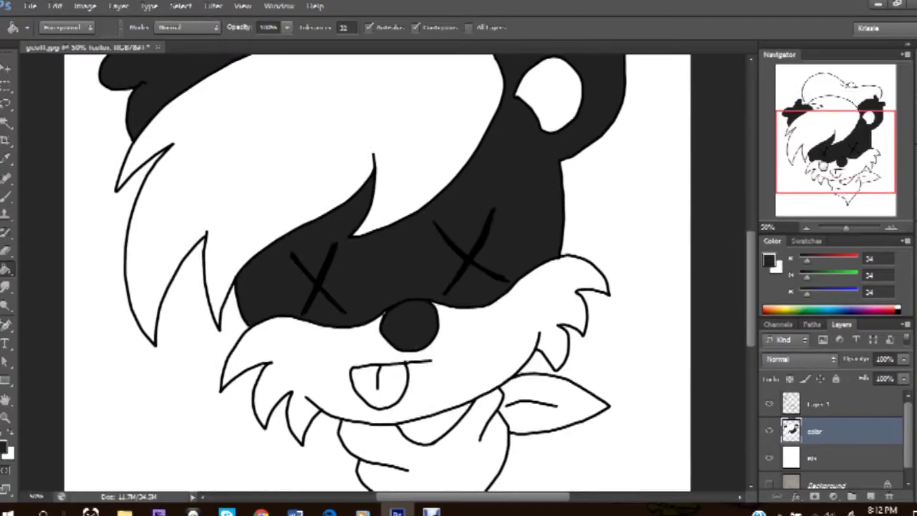
pyautogui.scroll(-2, 458, 358)
pyautogui.scroll(-1, 458, 358)
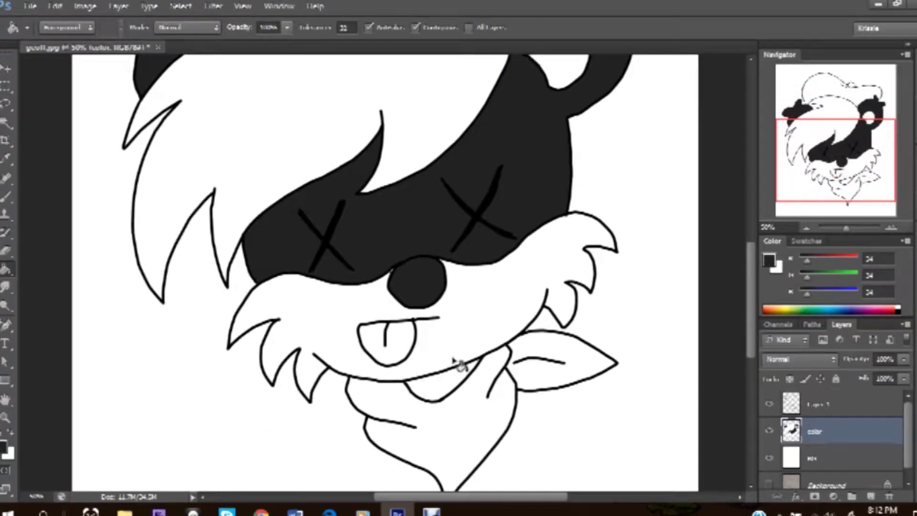
pyautogui.press('w')
pyautogui.click(457, 367)
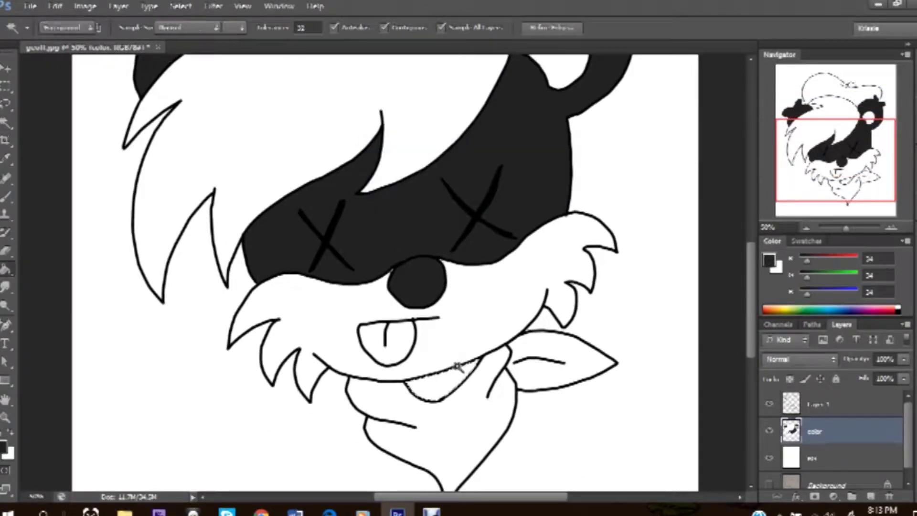
pyautogui.press('g')
pyautogui.click(458, 380)
pyautogui.moveTo(854, 273); pyautogui.dragTo(831, 276)
# - Select the tongue, expand the selection, and fill it pink
pyautogui.press('w')
pyautogui.click(409, 340)
pyautogui.hotkey('ctrl', 'shift', 'i')
pyautogui.hotkey('alt', 's')
pyautogui.press('m')
pyautogui.press('e')
pyautogui.press('Return')
pyautogui.press('f')
pyautogui.press('g')
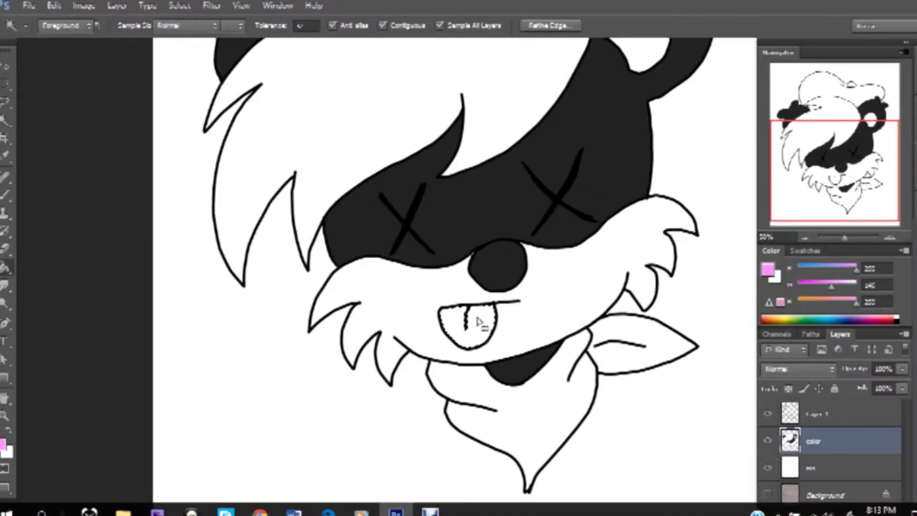
pyautogui.press('g')
pyautogui.click(479, 323)
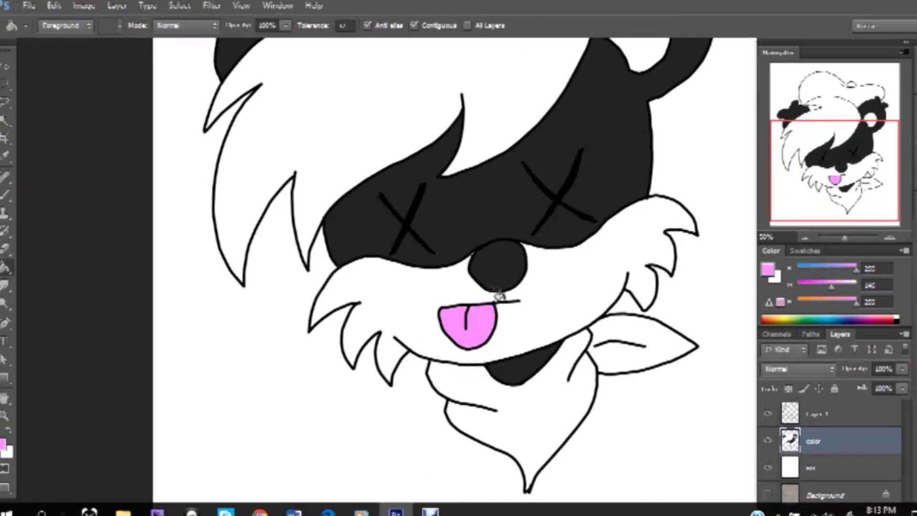
# - Save the drawing as a PSD file, accepting the compatibility option
pyautogui.click(807, 120)
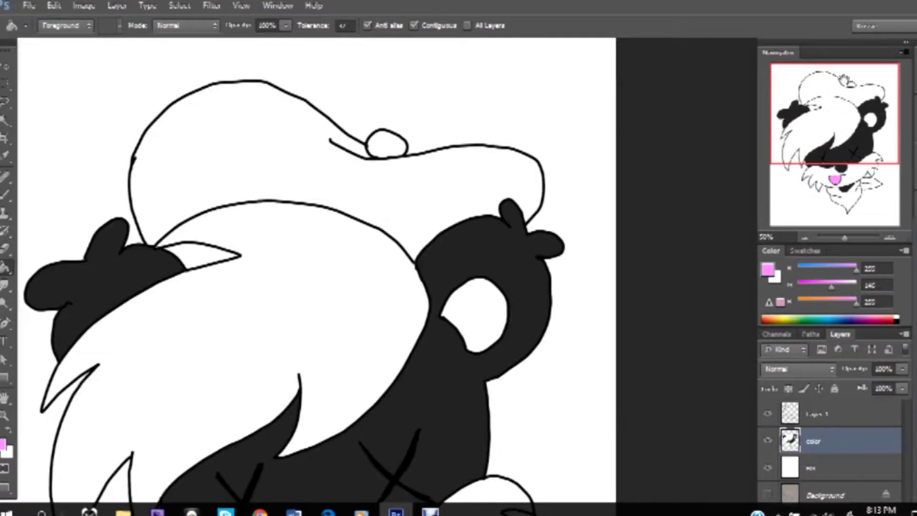
pyautogui.press('f')
pyautogui.press('f')
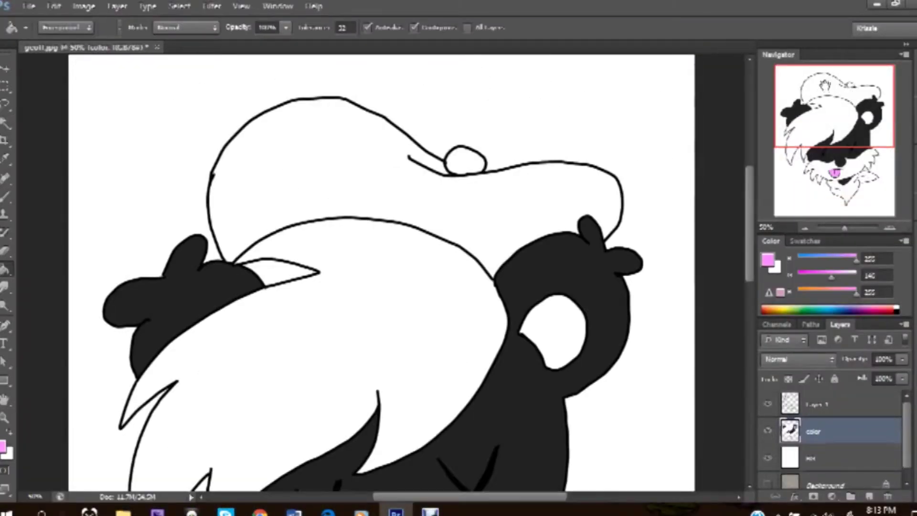
pyautogui.hotkey('ctrl', 's')
pyautogui.press('Return')
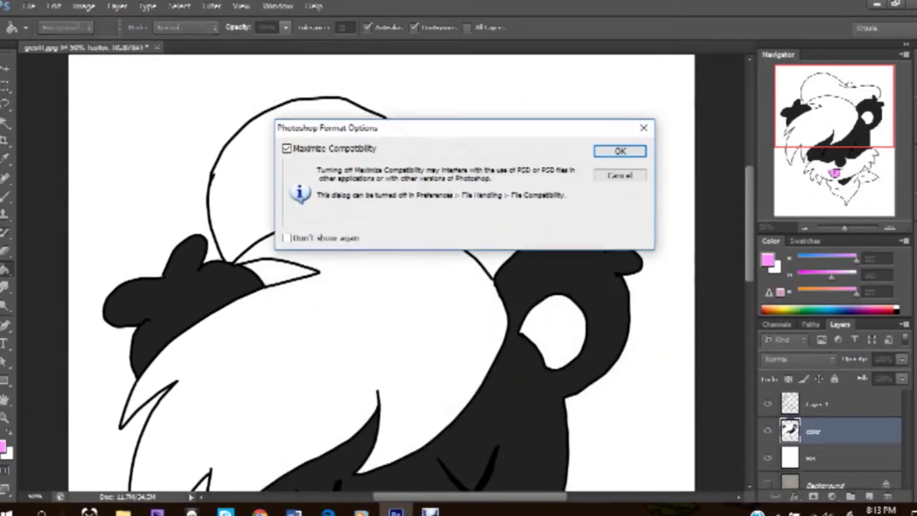
pyautogui.click(621, 150)
# - Switch to Edge and open a new browser tab
pyautogui.press('w')
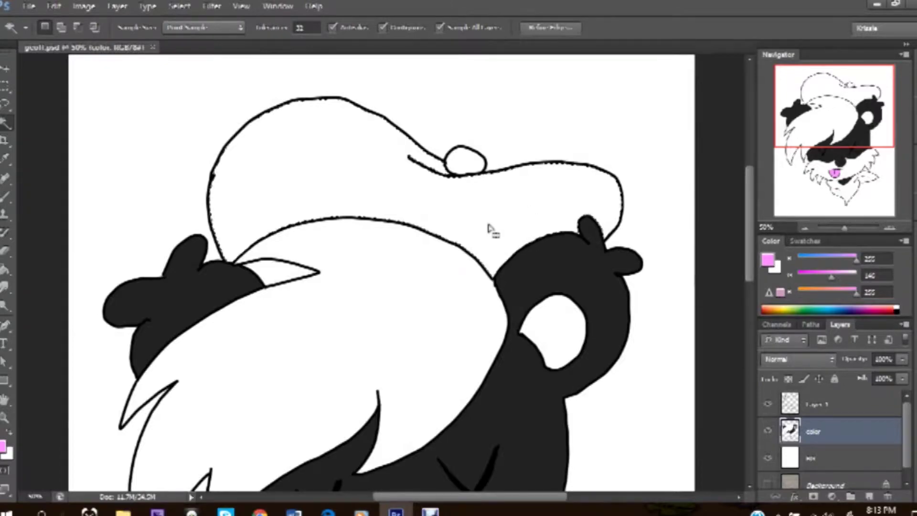
pyautogui.click(328, 511)
pyautogui.hotkey('ctrl', 't')
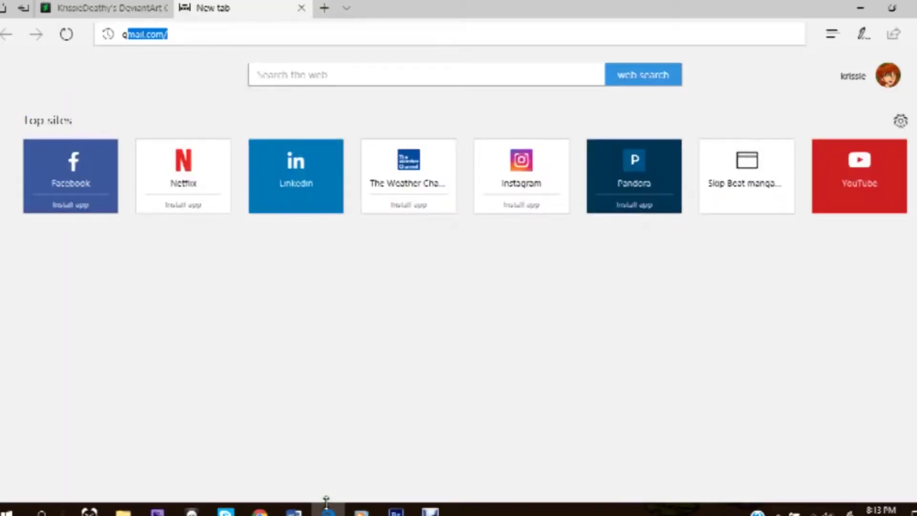
# - Search Bing for 'geoffrey st john' and show the image results
pyautogui.write('geoffrey st john')
pyautogui.press('Return')
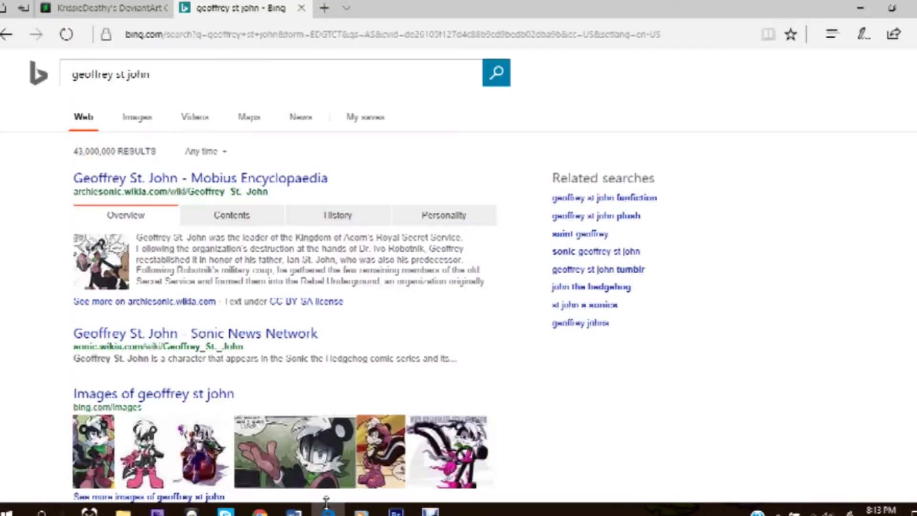
pyautogui.click(133, 119)
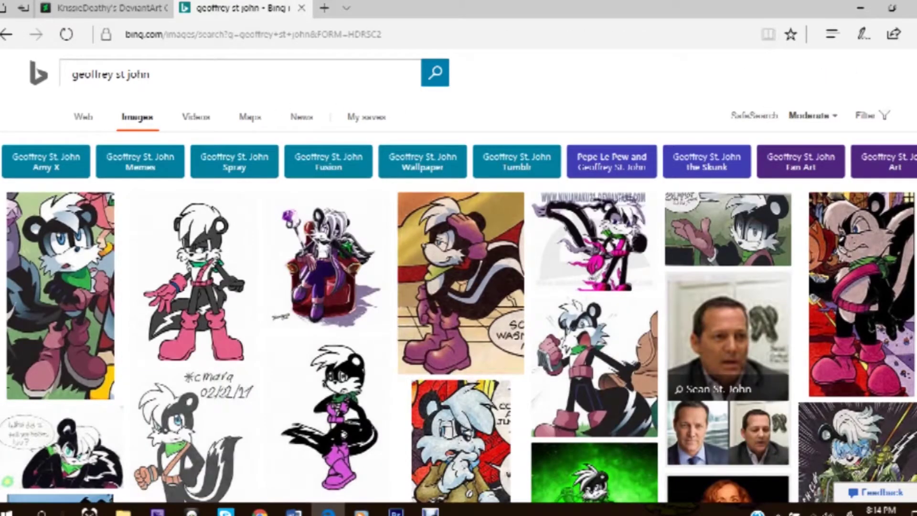
# - Scroll the geoffrey st john image results and open a couple of reference images
pyautogui.scroll(-2, 177, 344)
pyautogui.scroll(-5, 177, 344)
pyautogui.scroll(-3, 177, 344)
pyautogui.scroll(-5, 588, 330)
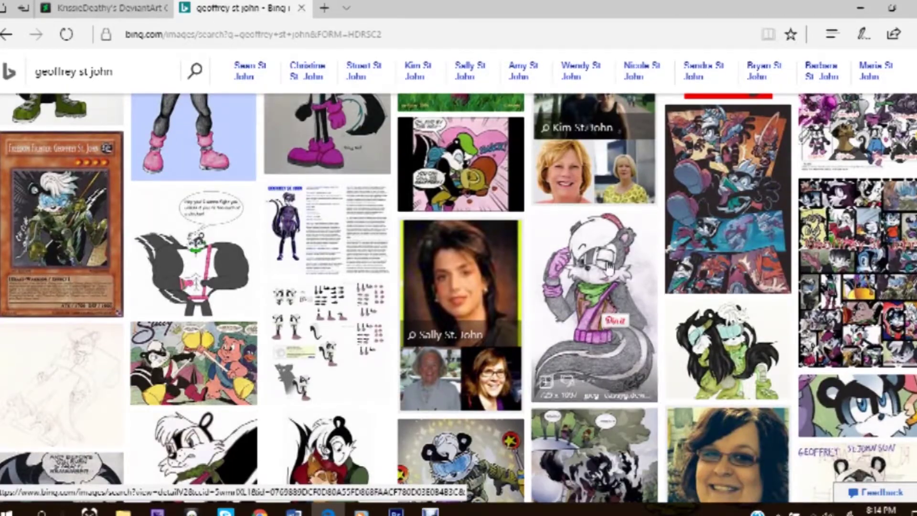
pyautogui.scroll(-3, 795, 361)
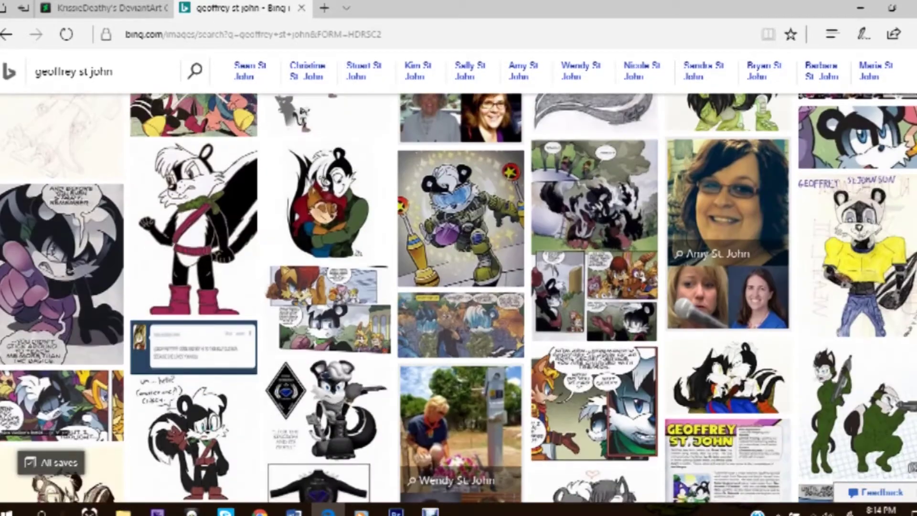
pyautogui.scroll(5, 795, 360)
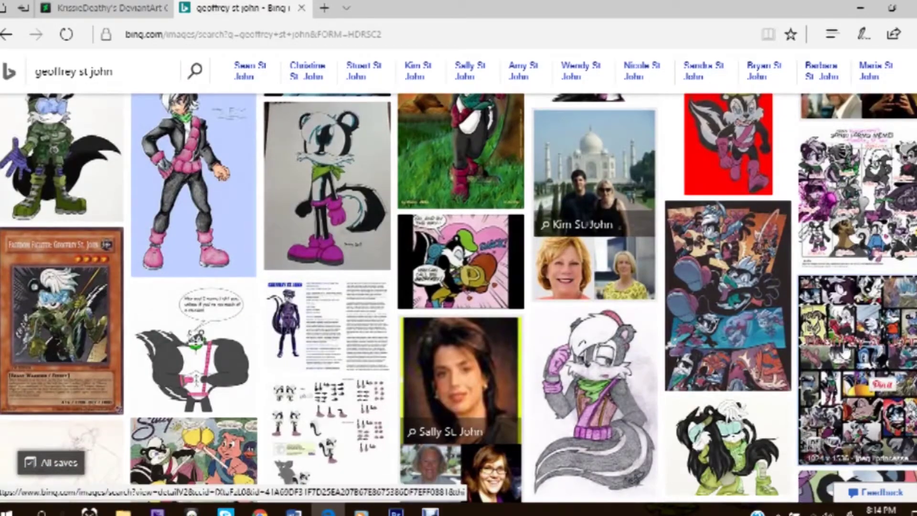
pyautogui.click(807, 363)
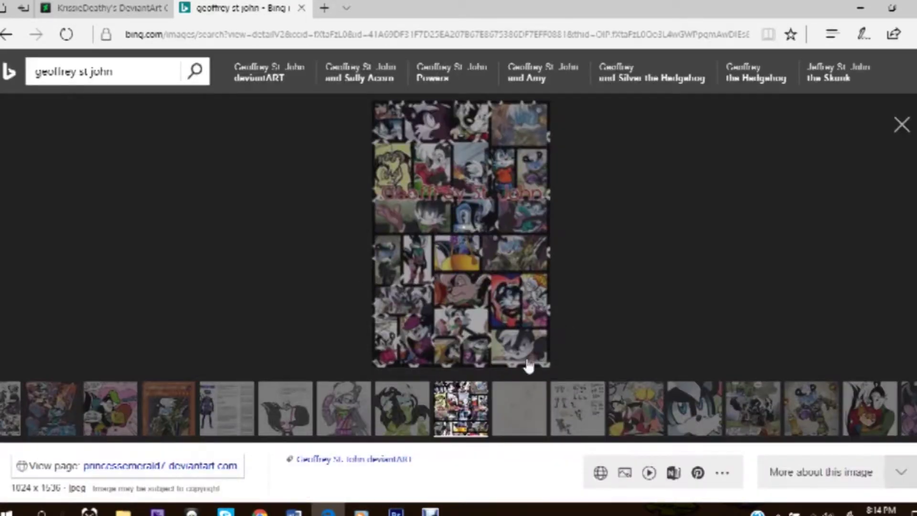
pyautogui.click(519, 408)
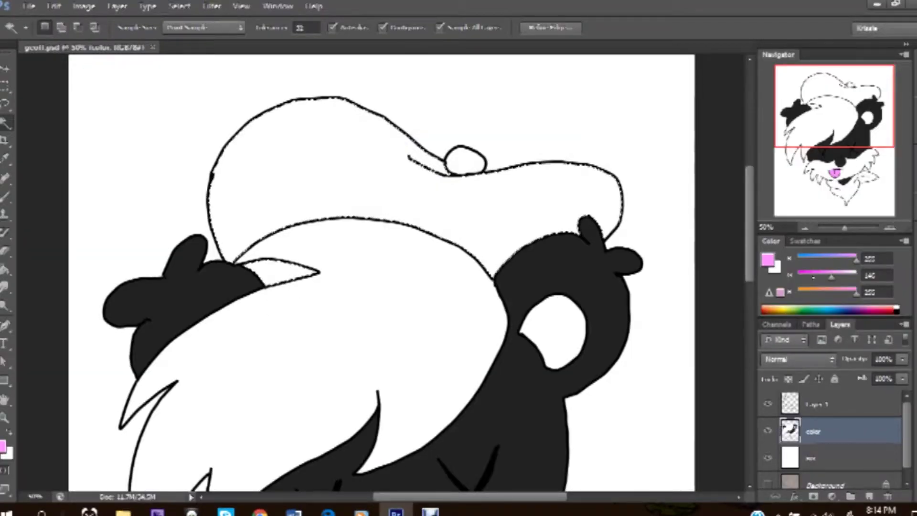
# - Set the foreground colour to a deep purple
pyautogui.click(3, 447)
pyautogui.click(252, 219)
pyautogui.click(289, 355)
pyautogui.click(289, 335)
pyautogui.moveTo(268, 220); pyautogui.dragTo(269, 304)
pyautogui.click(289, 389)
pyautogui.moveTo(281, 393); pyautogui.dragTo(280, 328)
pyautogui.click(405, 211)
# - Paint-bucket the beret and its white top spot purple, fit the view, and save
pyautogui.press('w')
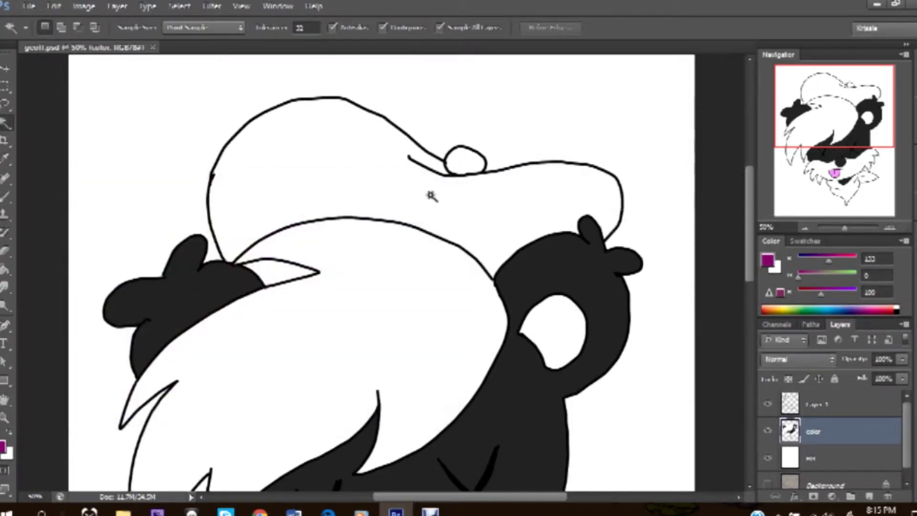
pyautogui.press('g')
pyautogui.click(435, 204)
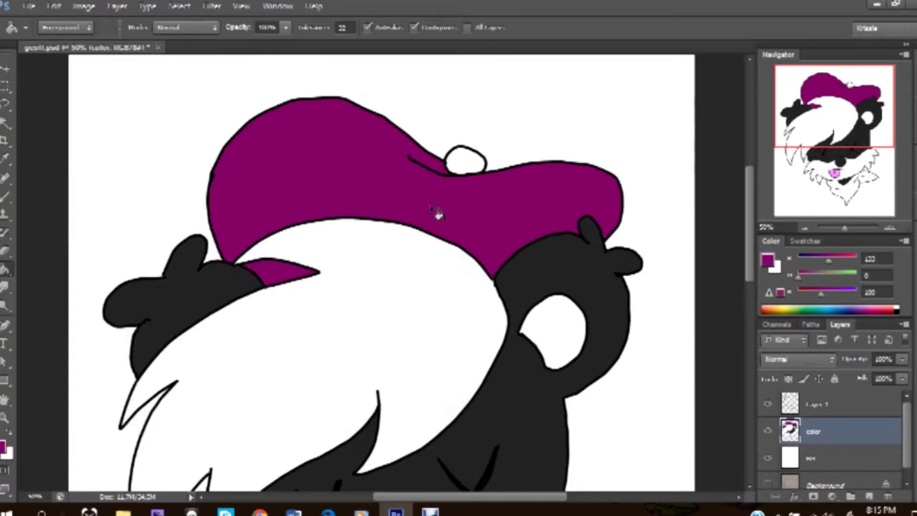
pyautogui.press('w')
pyautogui.press('g')
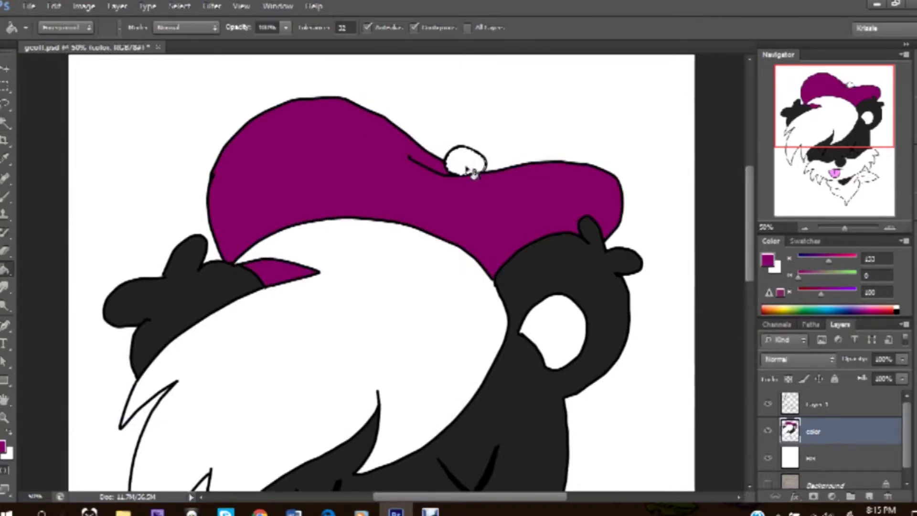
pyautogui.click(468, 162)
pyautogui.hotkey('ctrl', '0')
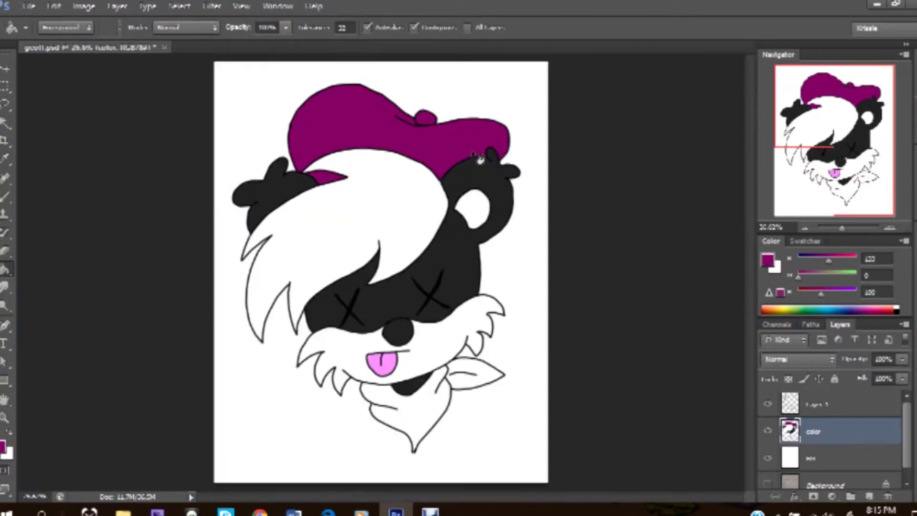
pyautogui.hotkey('ctrl', 's')
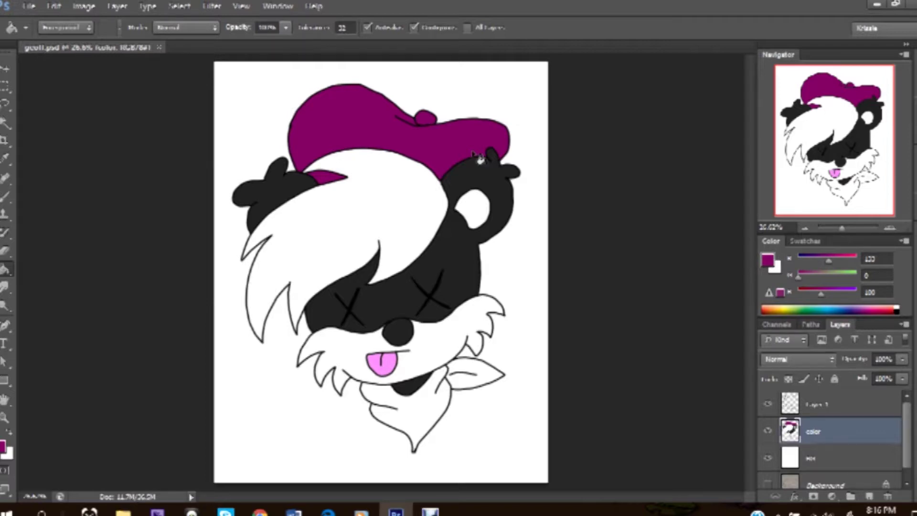
# - Magic Wand the white scarf and expand the selection slightly
pyautogui.press('w')
pyautogui.click(475, 374)
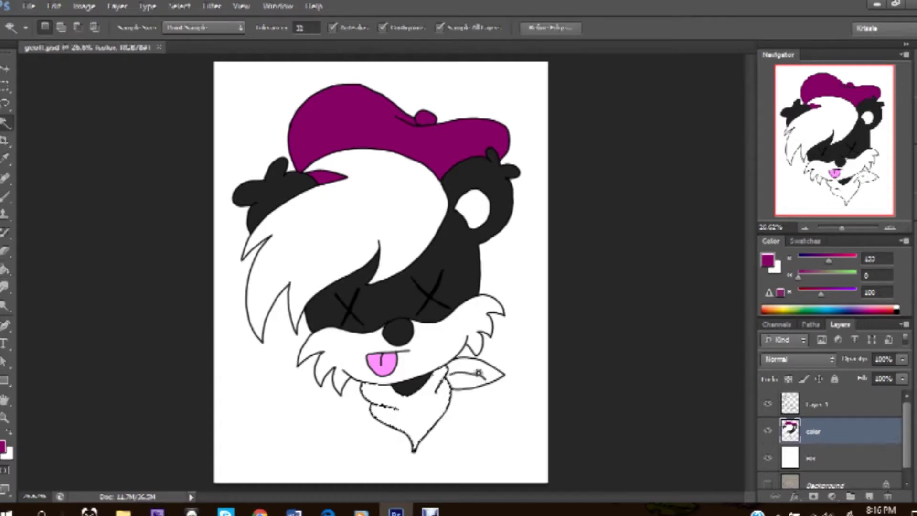
pyautogui.hotkey('alt', 's')
pyautogui.press('m')
pyautogui.press('e')
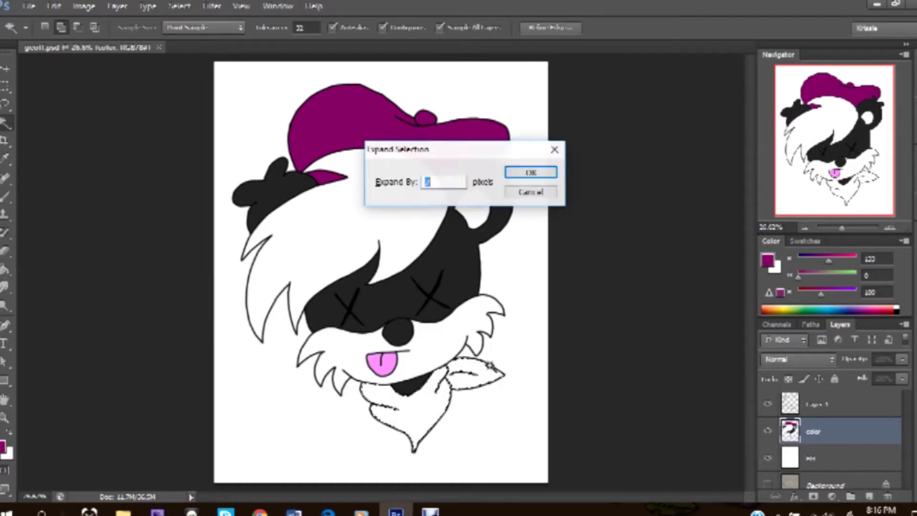
# - Fill the scarf with a darker green and add a new empty layer
pyautogui.press('Return')
pyautogui.press('g')
pyautogui.moveTo(798, 308); pyautogui.dragTo(797, 311)
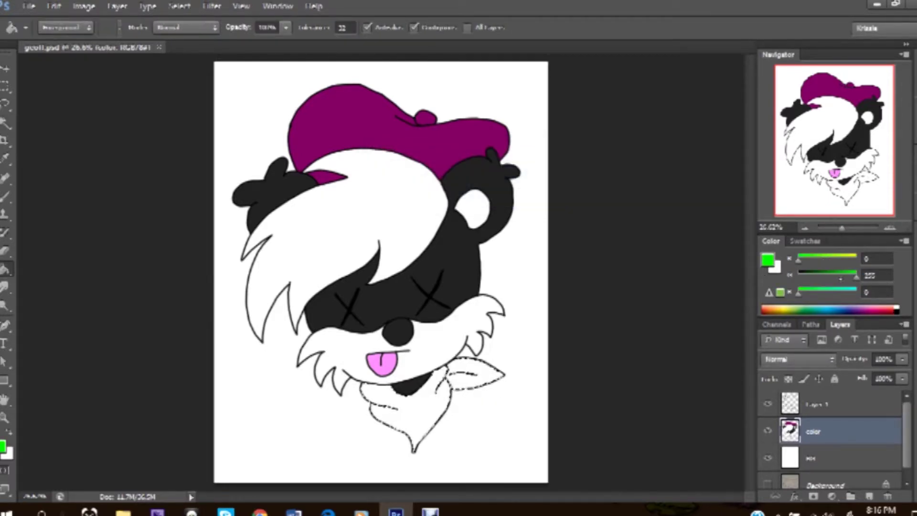
pyautogui.click(435, 386)
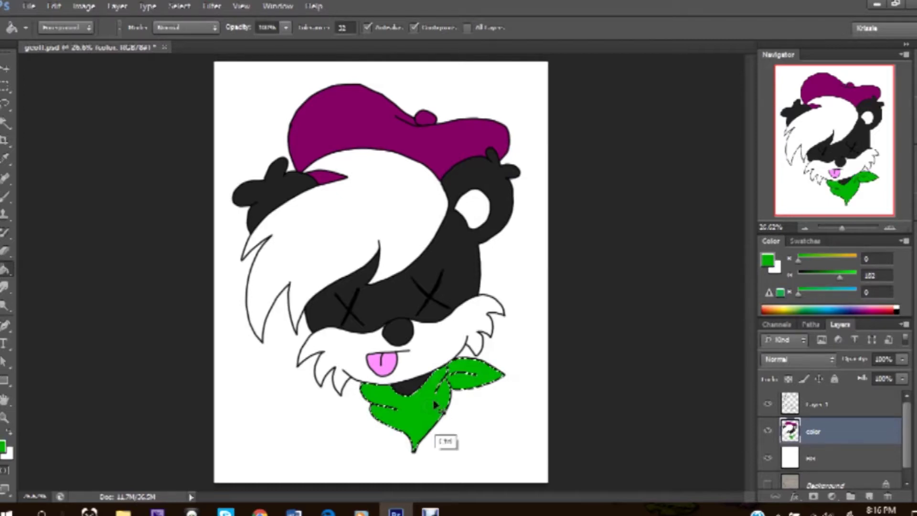
pyautogui.hotkey('ctrl', 'shift', 'alt', 'n')
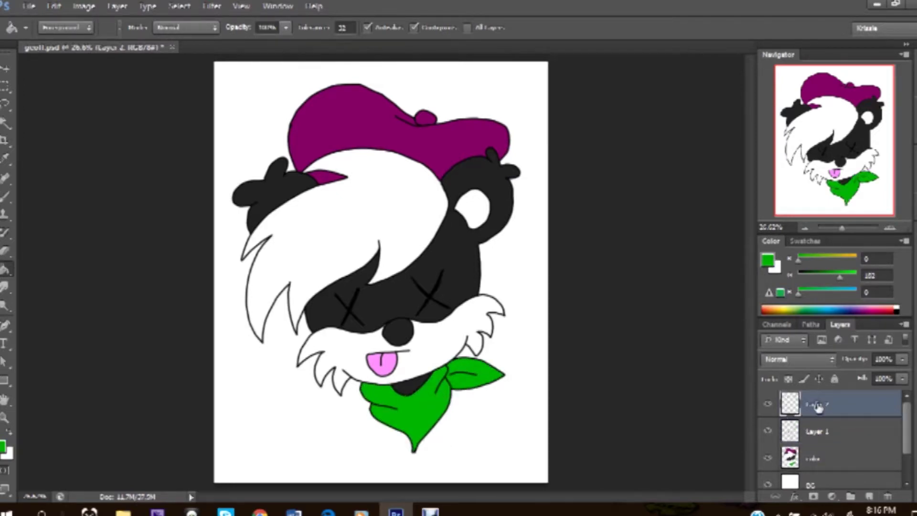
# - Rename the new layer 'eye' and zoom to 100% on the X eyes
pyautogui.doubleClick(819, 404)
pyautogui.write('eye')
pyautogui.press('Return')
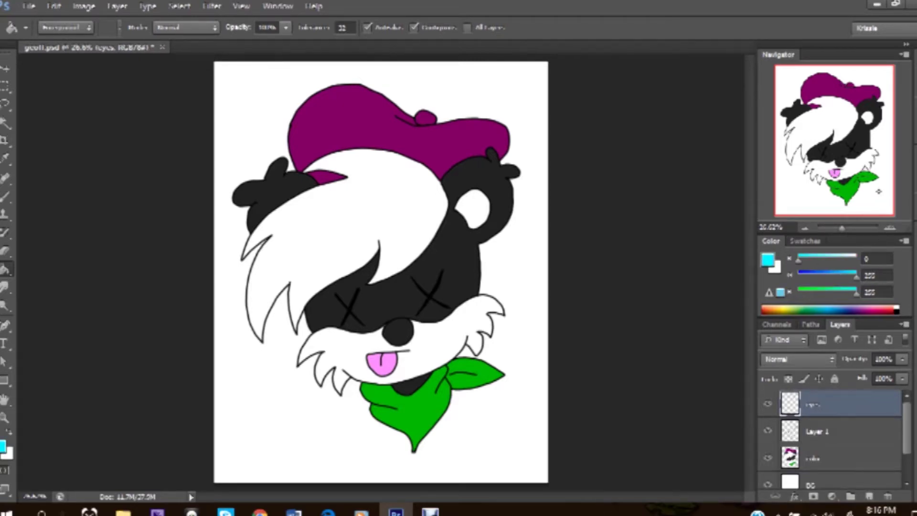
pyautogui.hotkey('ctrl', '1')
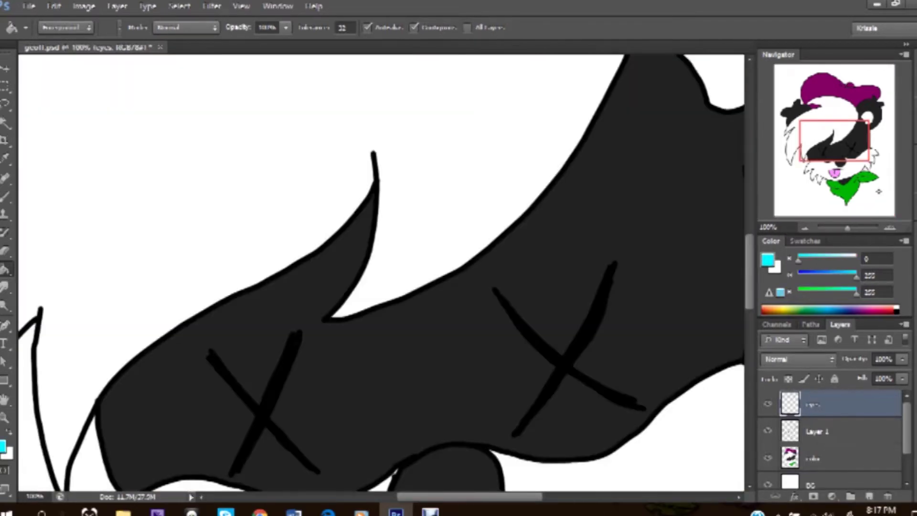
pyautogui.scroll(-5, 263, 335)
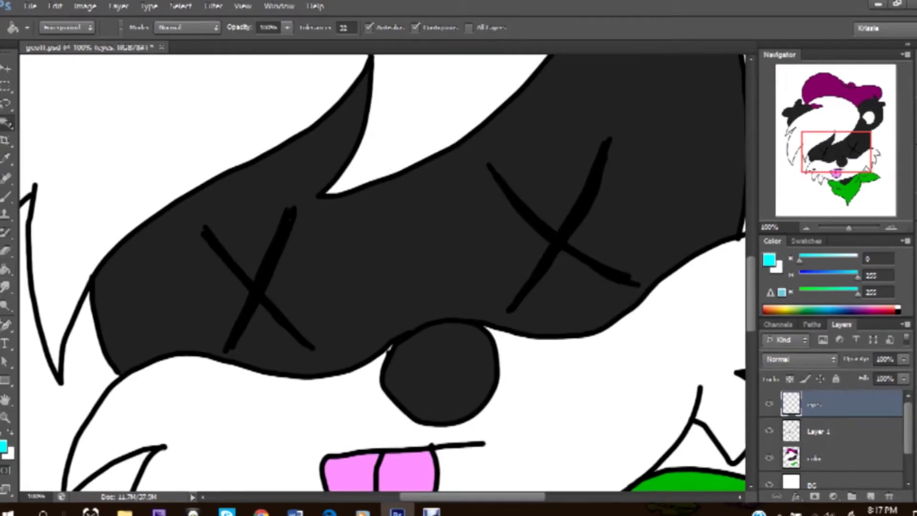
# - Select both black X eyes with the Magic Wand and hide the outline layer
pyautogui.press('w')
pyautogui.click(263, 289)
pyautogui.keyDown('shift'); pyautogui.click(590, 198); pyautogui.keyUp('shift')
pyautogui.press('d')
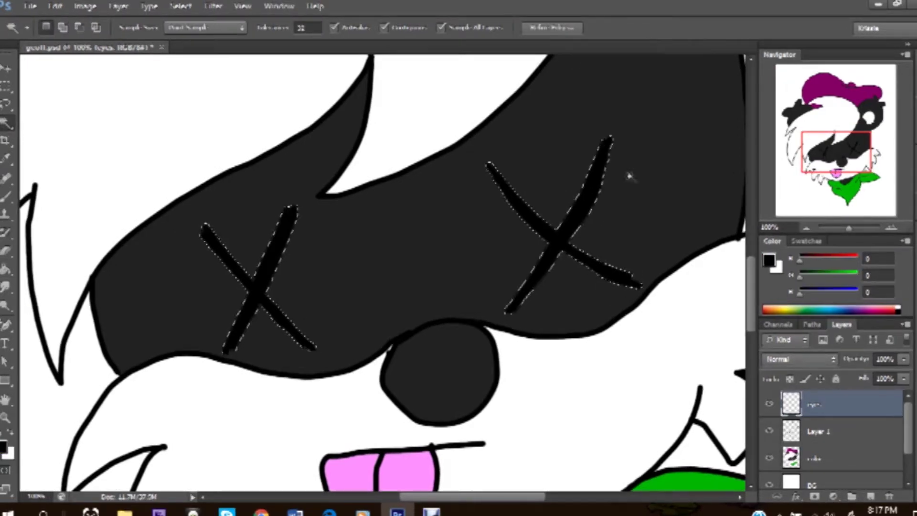
pyautogui.hotkey('ctrl', 'd')
pyautogui.hotkey('ctrl', 'shift', 'd')
pyautogui.press('g')
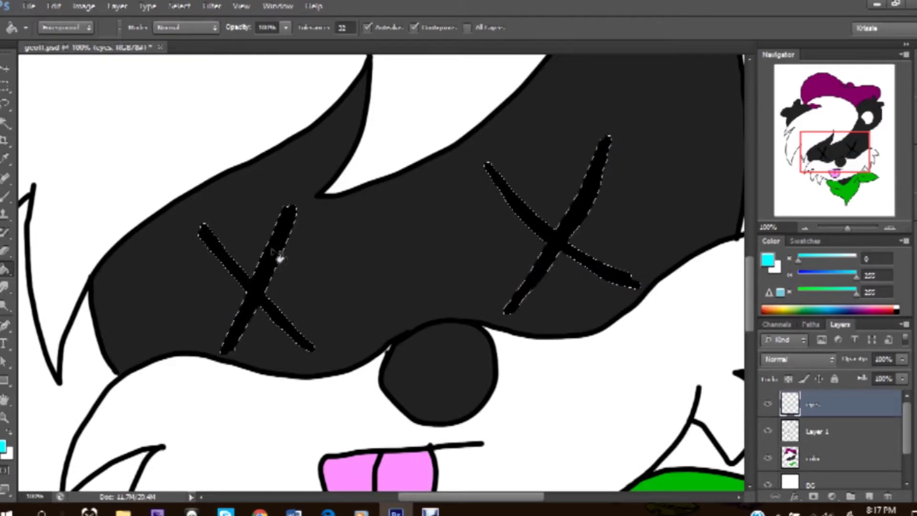
pyautogui.click(773, 430)
# - Replace the black X strokes with a slightly expanded cyan fill, then show all layers
pyautogui.click(770, 456)
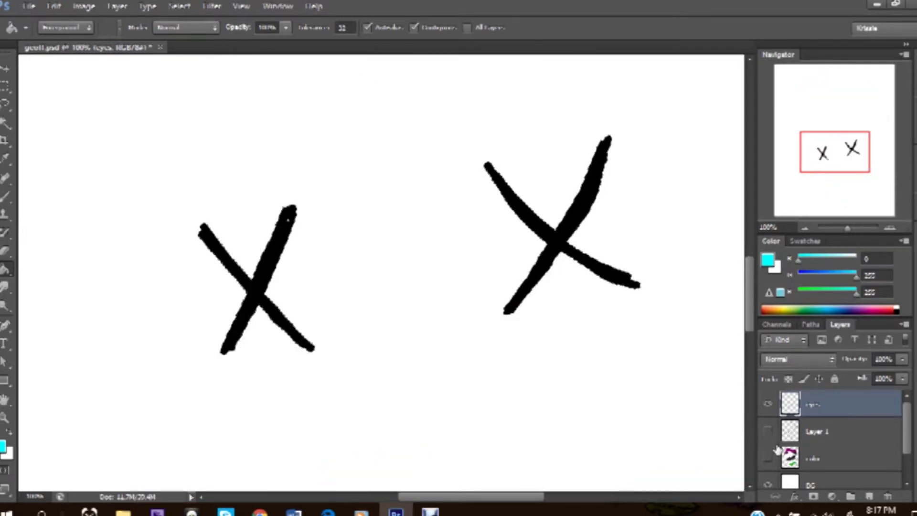
pyautogui.press('Delete')
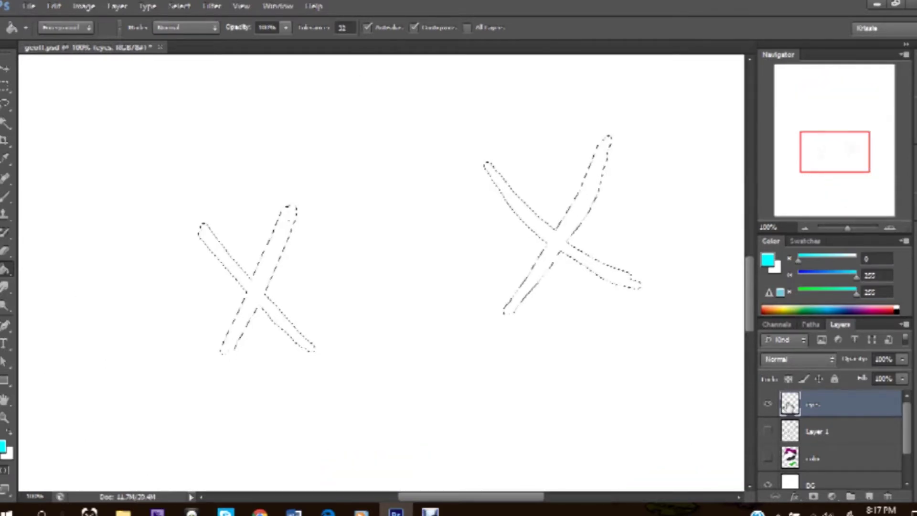
pyautogui.press('Return')
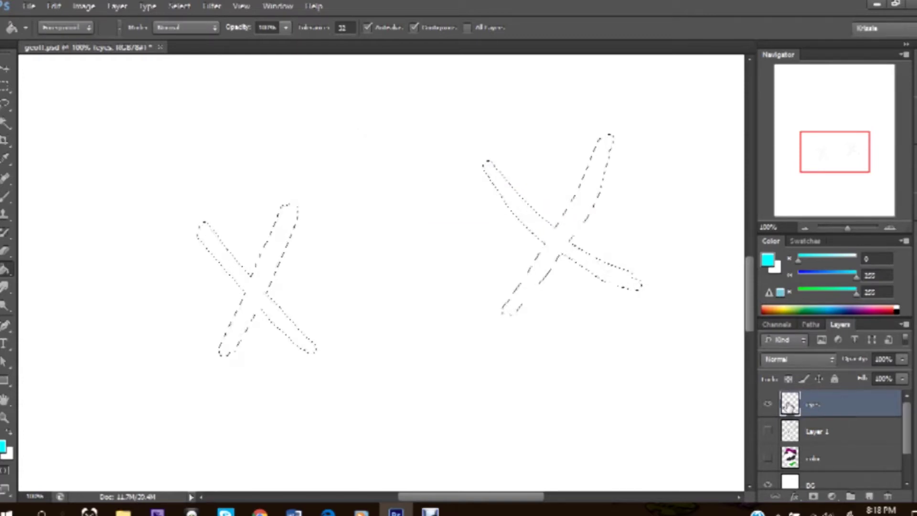
pyautogui.click(564, 244)
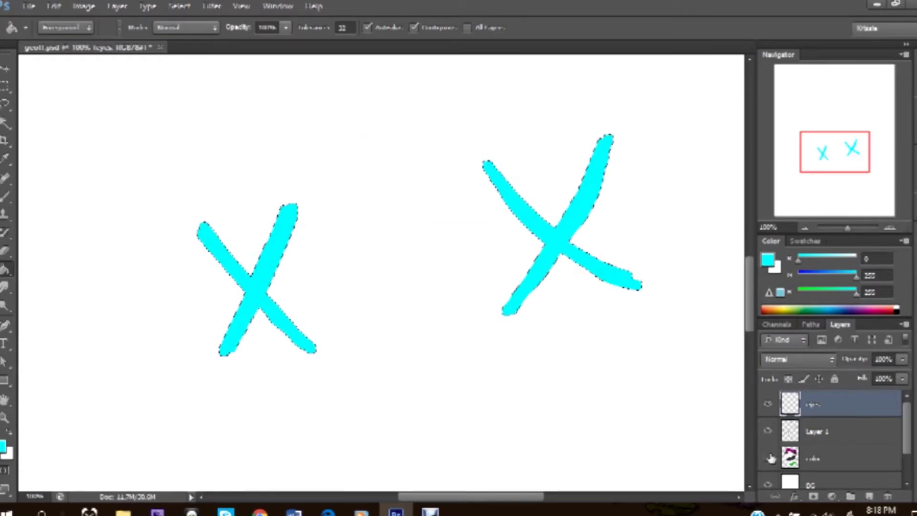
pyautogui.click(768, 432)
pyautogui.click(767, 457)
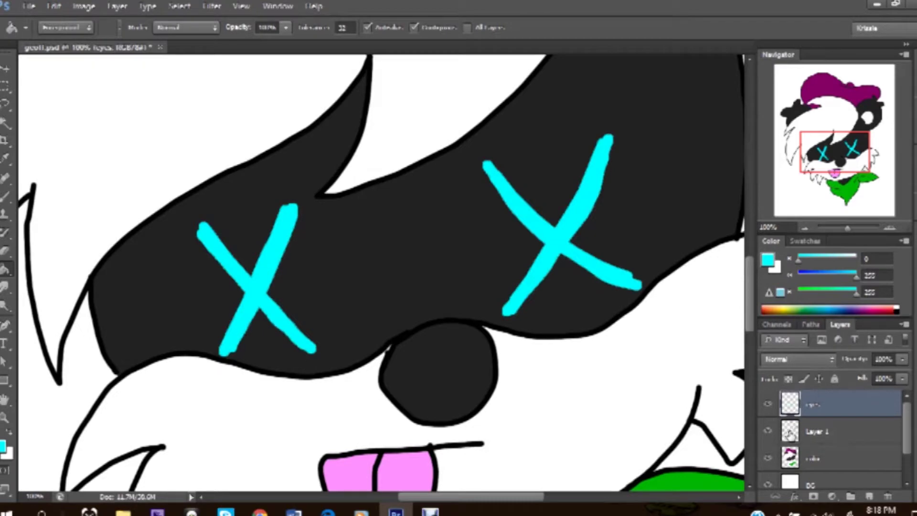
# - Blur the edges of both cyan X eyes
pyautogui.click(6, 287)
pyautogui.moveTo(238, 229); pyautogui.dragTo(286, 240)
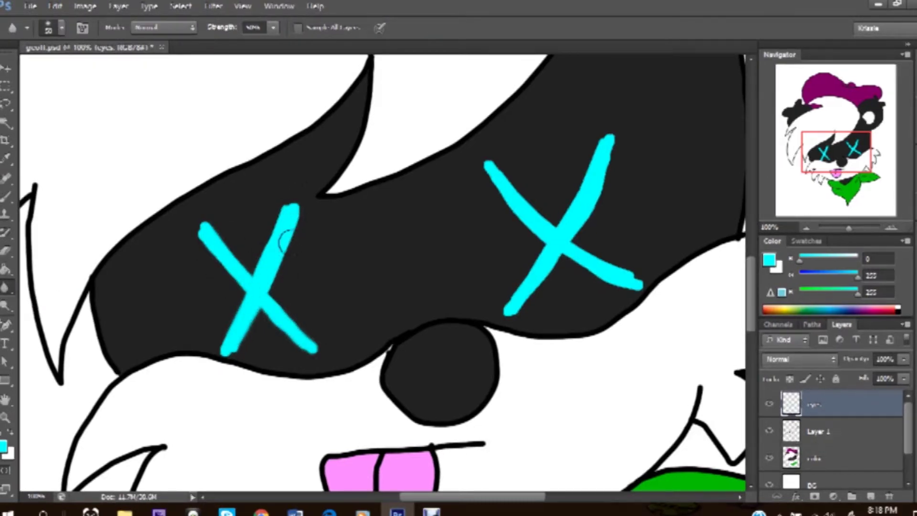
pyautogui.moveTo(505, 308)
pyautogui.mouseDown()
pyautogui.moveTo(568, 260)
pyautogui.moveTo(567, 214)
pyautogui.moveTo(612, 124)
pyautogui.moveTo(561, 258)
pyautogui.moveTo(613, 180)
pyautogui.mouseUp()
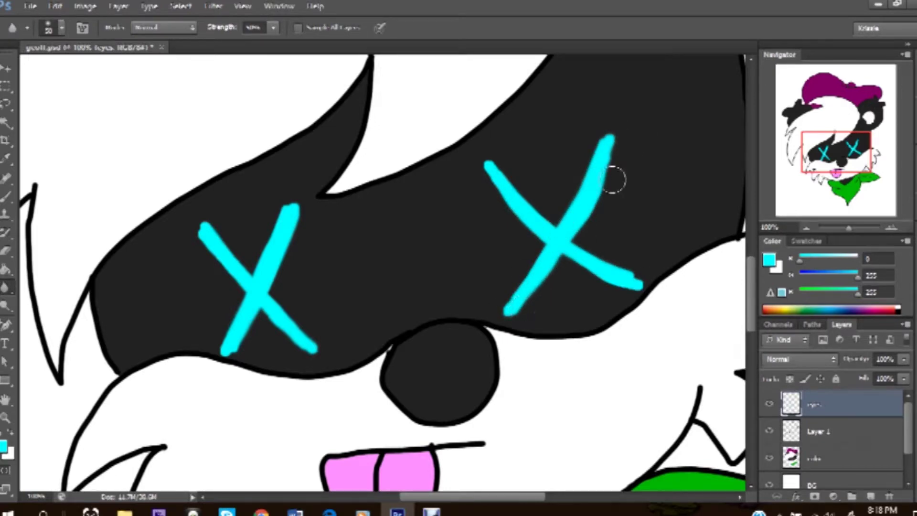
# - Add a new layer below Layer 1 named 'highlight 2'
pyautogui.keyDown('ctrl'); pyautogui.click(869, 497); pyautogui.keyUp('ctrl')
pyautogui.doubleClick(831, 459)
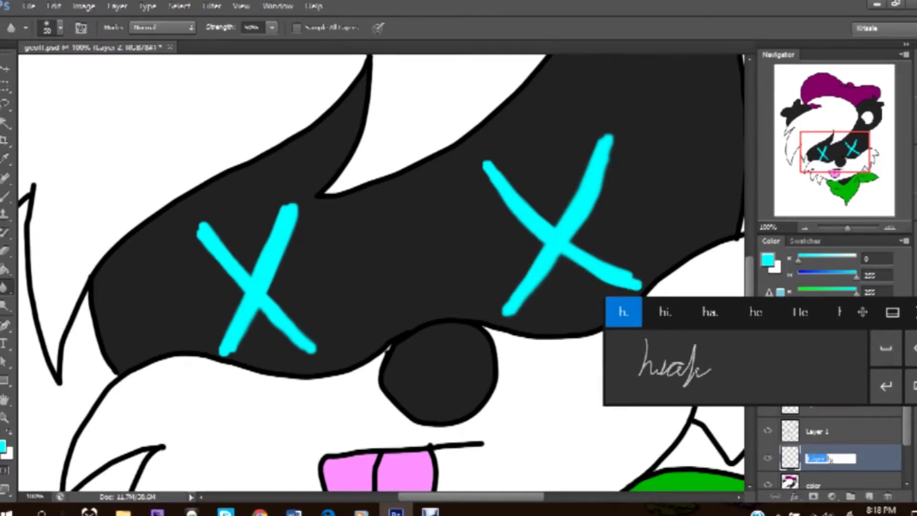
pyautogui.moveTo(640, 363)
pyautogui.mouseDown()
pyautogui.moveTo(716, 377)
pyautogui.moveTo(802, 377)
pyautogui.mouseUp()
pyautogui.click(886, 386)
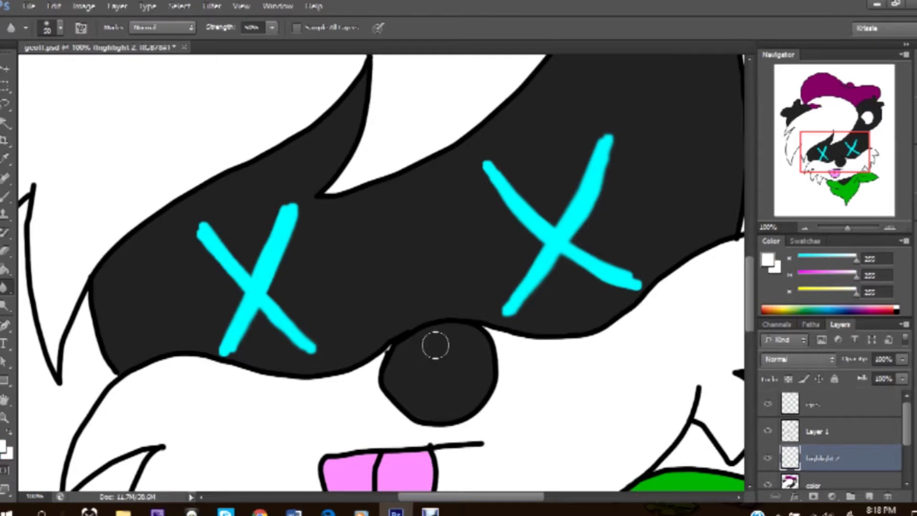
# - Brush a white highlight onto the skunk's black nose
pyautogui.press('b')
pyautogui.moveTo(442, 334)
pyautogui.mouseDown()
pyautogui.moveTo(461, 334)
pyautogui.moveTo(430, 332)
pyautogui.moveTo(460, 337)
pyautogui.mouseUp()
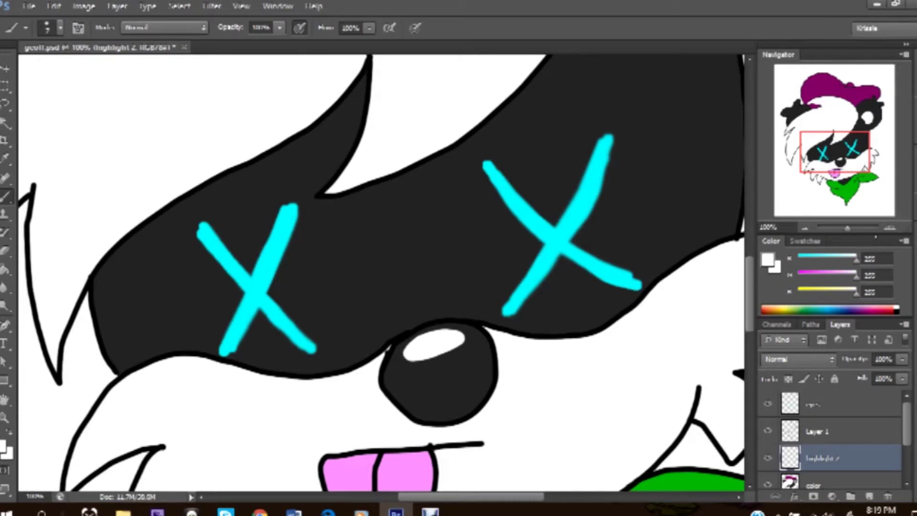
pyautogui.moveTo(844, 153); pyautogui.dragTo(845, 171)
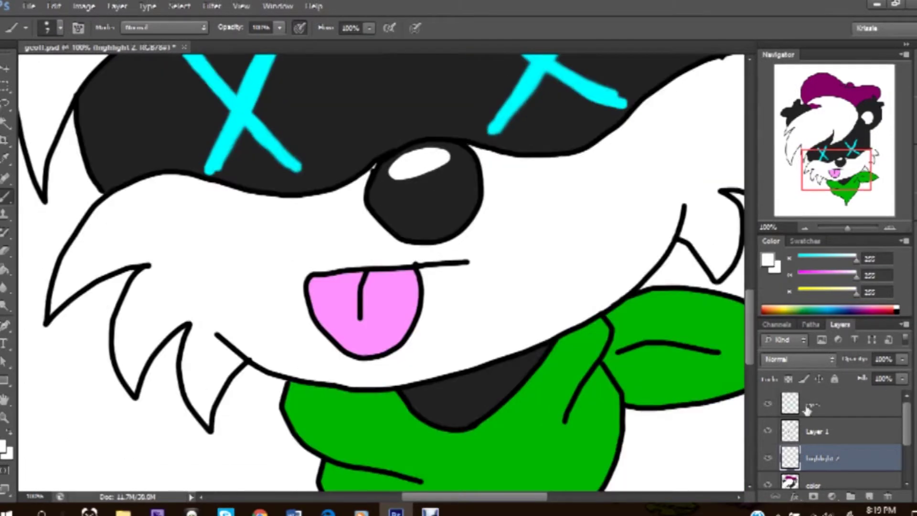
# - Rename the outline layer Layer 1 to 'Ink'
pyautogui.click(812, 431)
pyautogui.doubleClick(817, 432)
pyautogui.moveTo(637, 332); pyautogui.dragTo(654, 348)
pyautogui.write('Ink')
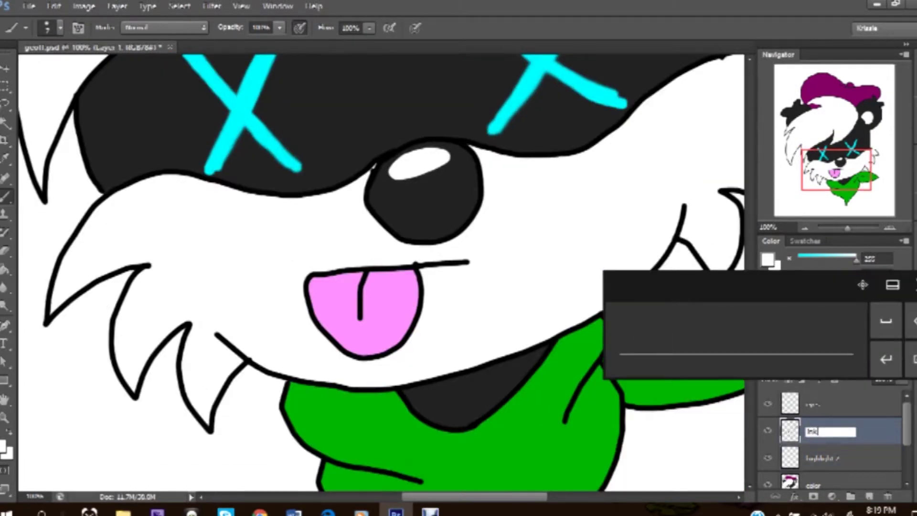
pyautogui.press('Return')
# - Make highlight 2 the working layer and pan down to the green scarf
pyautogui.press('e')
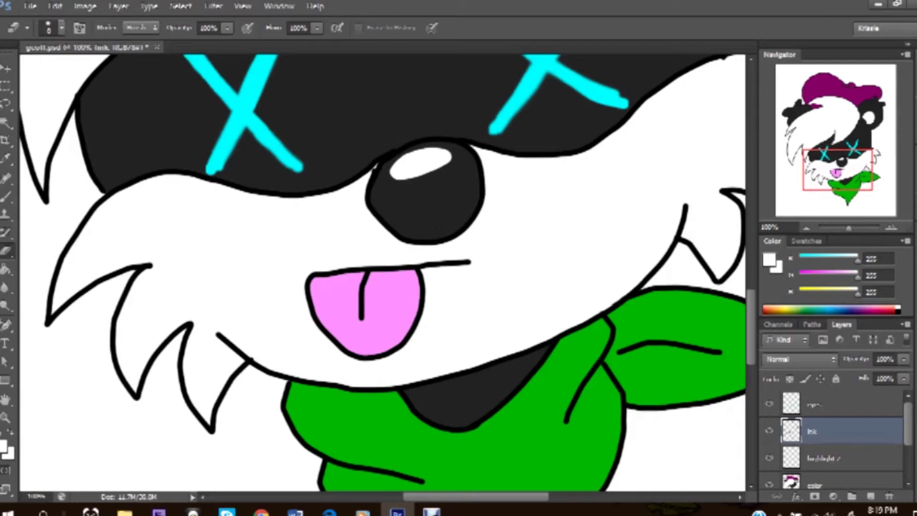
pyautogui.click(829, 457)
pyautogui.moveTo(840, 171); pyautogui.dragTo(853, 188)
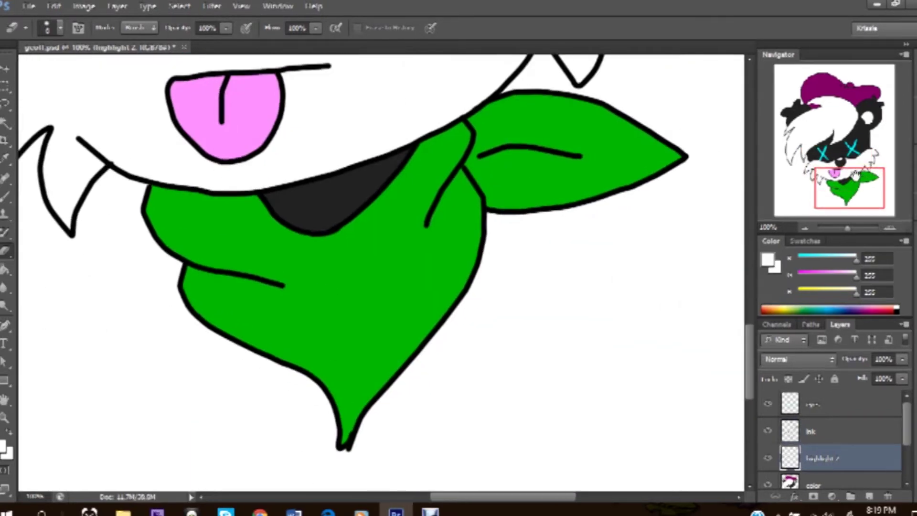
# - Sample the scarf green and darken it for shading
pyautogui.click(6, 446)
pyautogui.click(549, 177)
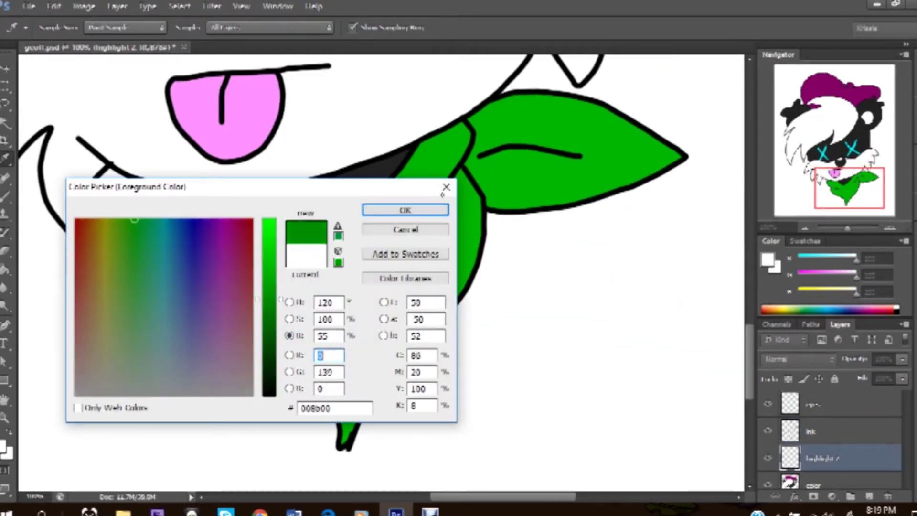
pyautogui.press('Return')
pyautogui.press('b')
pyautogui.click(61, 27)
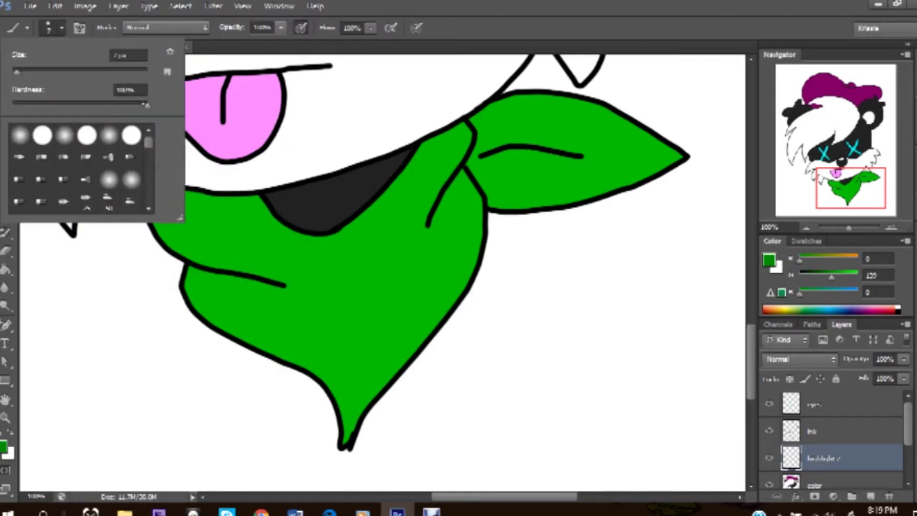
# - Brush darker green shading along the scarf's folds, edges, tip and top
pyautogui.moveTo(461, 173); pyautogui.dragTo(435, 222)
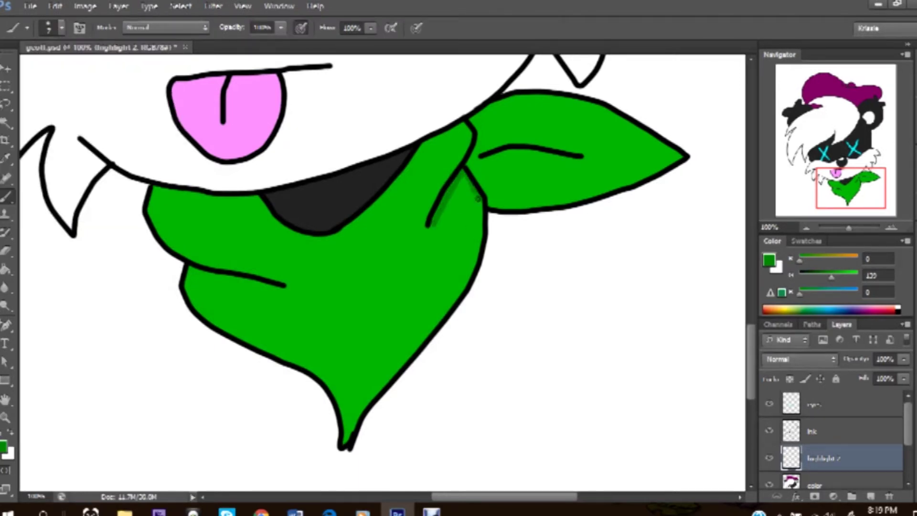
pyautogui.moveTo(432, 222); pyautogui.dragTo(384, 370)
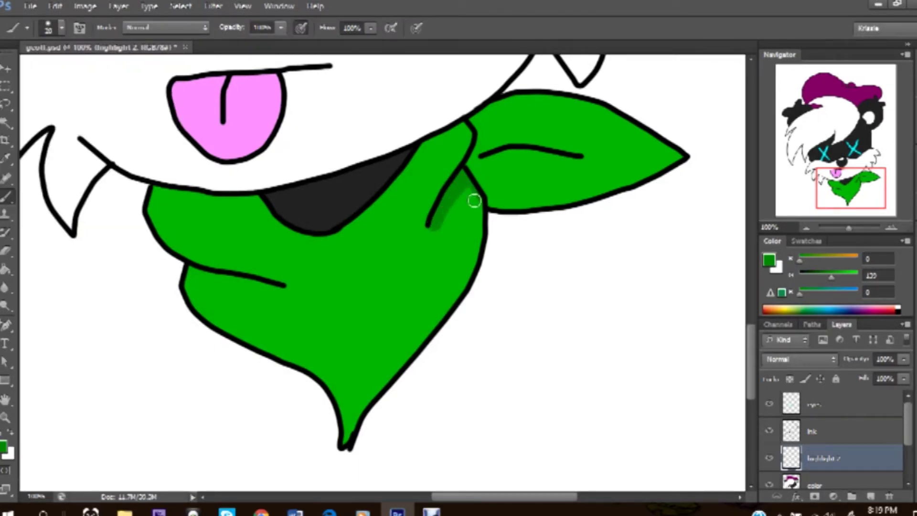
pyautogui.moveTo(363, 400)
pyautogui.mouseDown()
pyautogui.moveTo(344, 442)
pyautogui.moveTo(382, 373)
pyautogui.mouseUp()
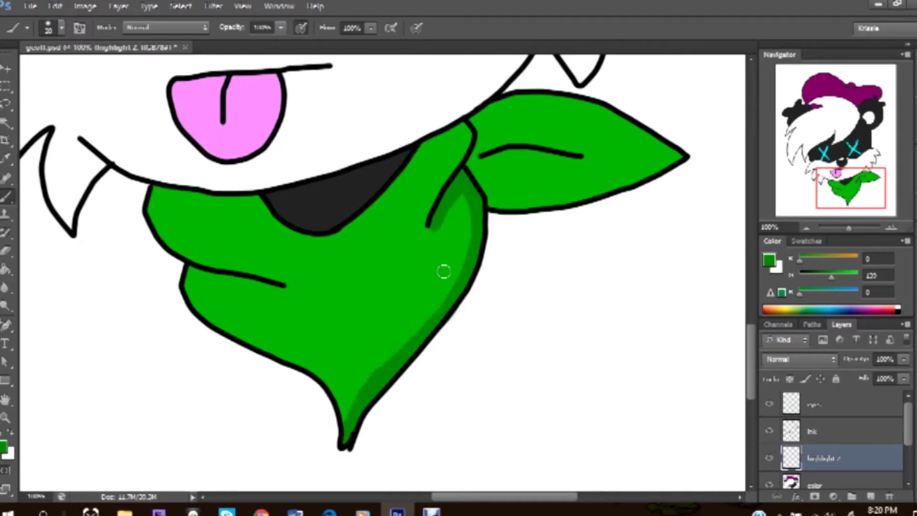
pyautogui.moveTo(275, 290)
pyautogui.mouseDown()
pyautogui.moveTo(256, 340)
pyautogui.moveTo(207, 277)
pyautogui.mouseUp()
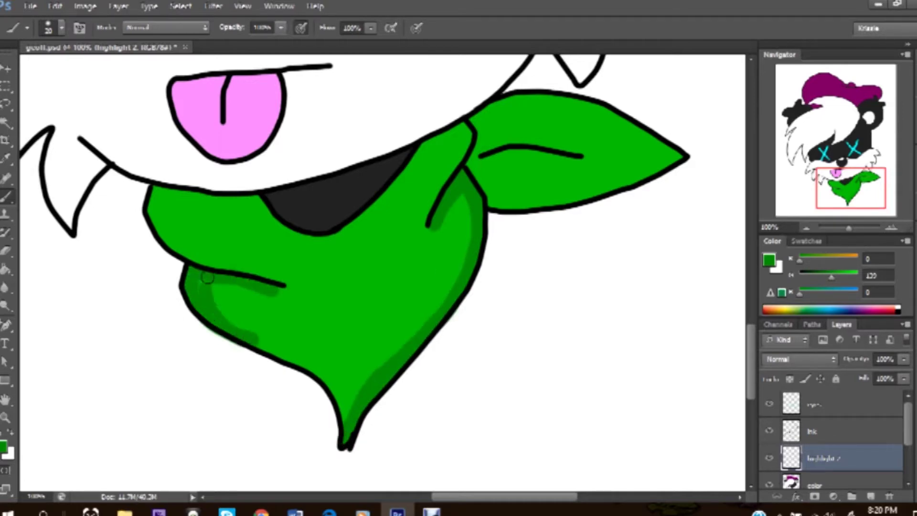
pyautogui.moveTo(485, 158)
pyautogui.mouseDown()
pyautogui.moveTo(584, 167)
pyautogui.moveTo(484, 189)
pyautogui.moveTo(573, 198)
pyautogui.mouseUp()
pyautogui.moveTo(155, 192); pyautogui.dragTo(211, 264)
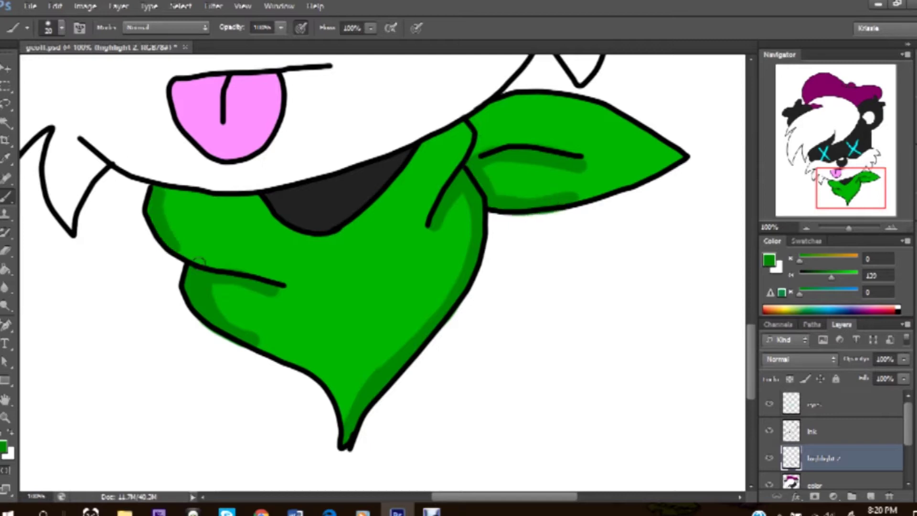
pyautogui.moveTo(436, 142); pyautogui.dragTo(472, 123)
pyautogui.moveTo(161, 193); pyautogui.dragTo(270, 204)
# - Erase part of the scarf's left-edge shading and pan up to the head
pyautogui.press('e')
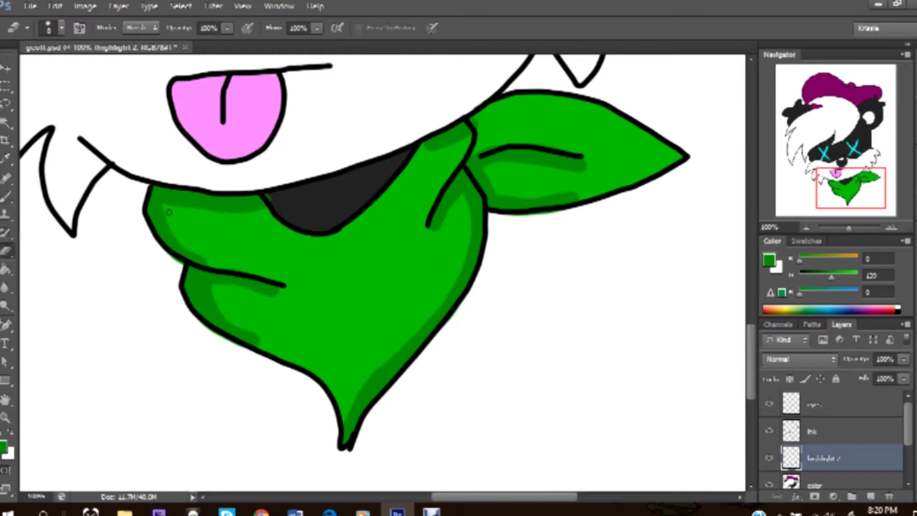
pyautogui.moveTo(161, 221); pyautogui.dragTo(165, 216)
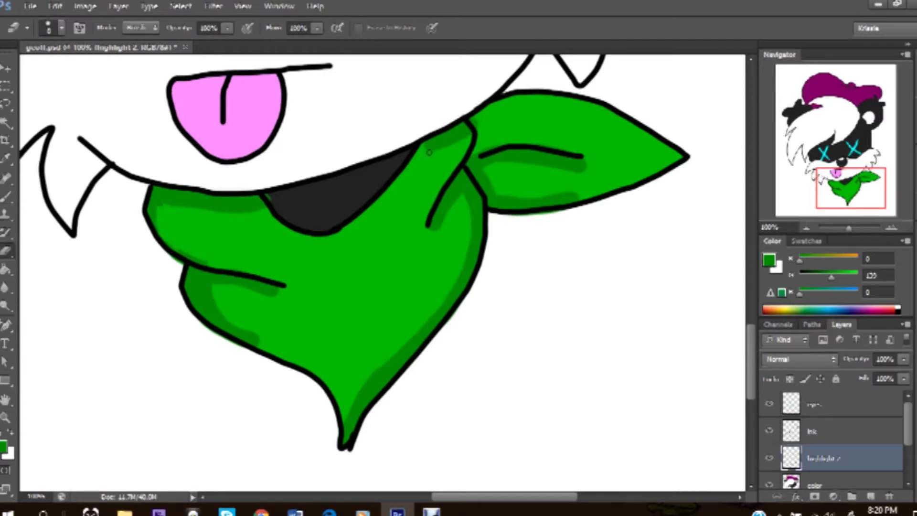
pyautogui.moveTo(483, 130); pyautogui.dragTo(430, 343)
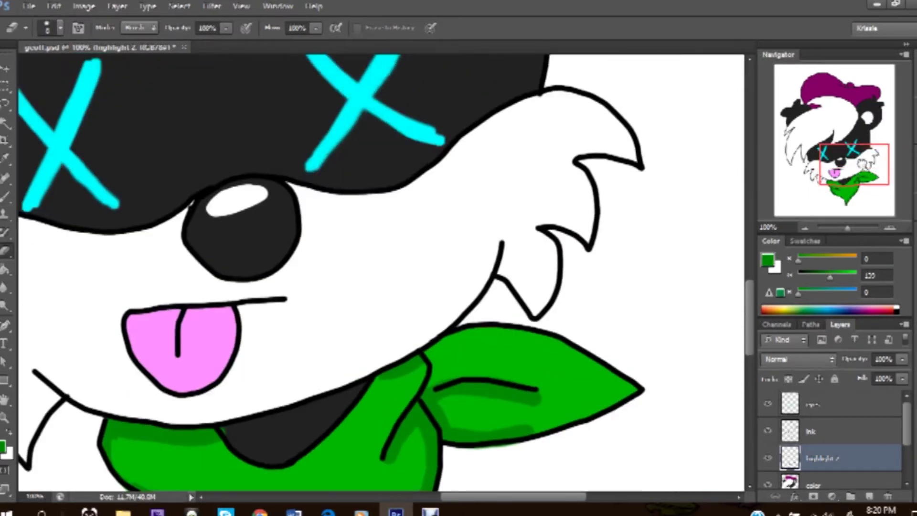
pyautogui.moveTo(429, 143); pyautogui.dragTo(405, 430)
pyautogui.moveTo(525, 144); pyautogui.dragTo(550, 334)
# - Pick a lighter grey from the fur and paint two grey highlight patches
pyautogui.click(3, 447)
pyautogui.click(565, 188)
pyautogui.moveTo(269, 373); pyautogui.dragTo(269, 345)
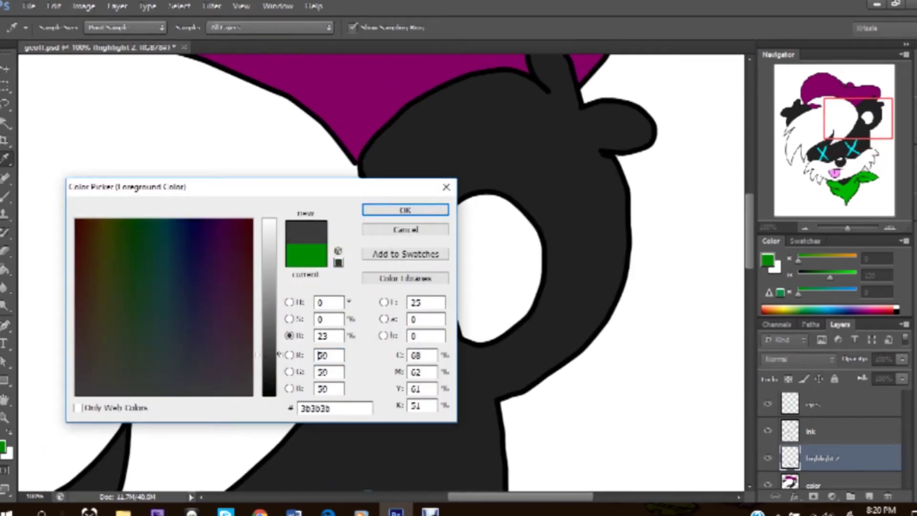
pyautogui.click(405, 210)
pyautogui.press('b')
pyautogui.moveTo(399, 150)
pyautogui.mouseDown()
pyautogui.moveTo(432, 123)
pyautogui.moveTo(467, 147)
pyautogui.moveTo(459, 183)
pyautogui.mouseUp()
pyautogui.moveTo(563, 256)
pyautogui.mouseDown()
pyautogui.moveTo(592, 292)
pyautogui.moveTo(602, 288)
pyautogui.mouseUp()
# - Smudge the two grey patches softly into the black fur
pyautogui.rightClick(6, 287)
pyautogui.click(52, 313)
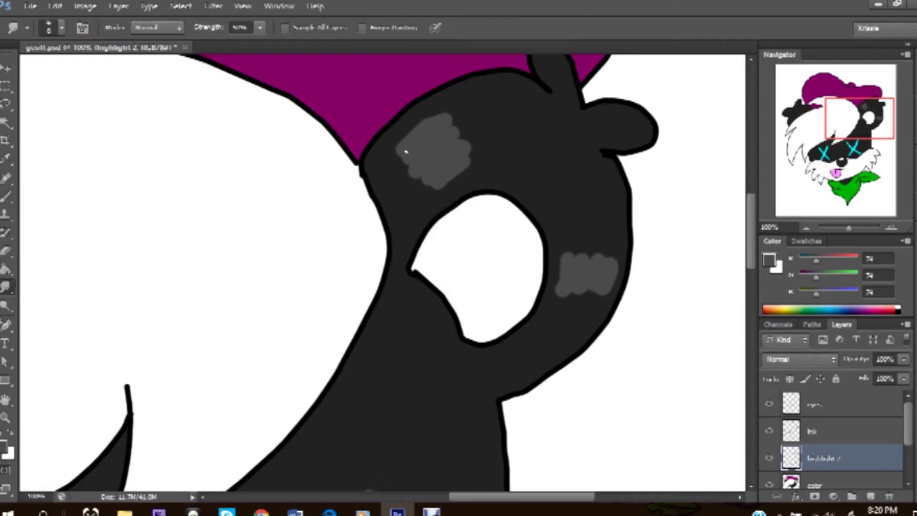
pyautogui.moveTo(454, 151)
pyautogui.mouseDown()
pyautogui.moveTo(430, 180)
pyautogui.moveTo(409, 174)
pyautogui.moveTo(446, 108)
pyautogui.moveTo(436, 120)
pyautogui.mouseUp()
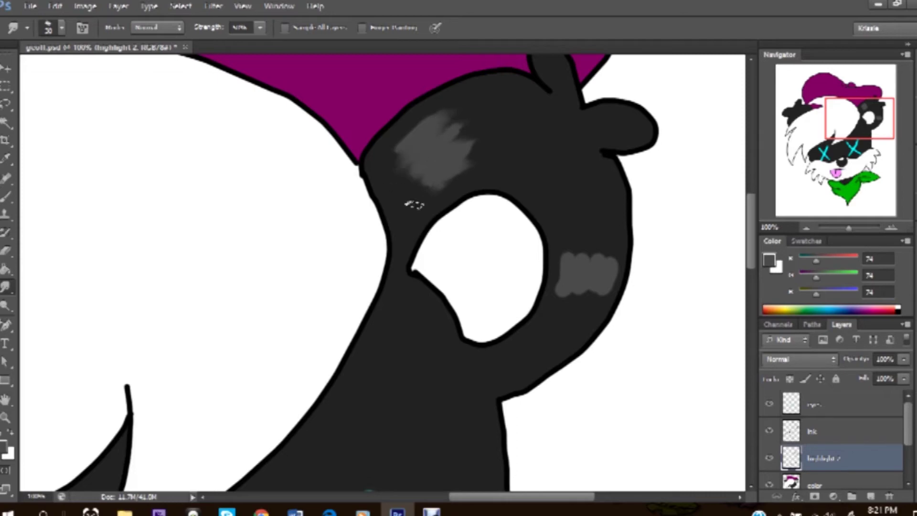
pyautogui.moveTo(581, 304)
pyautogui.mouseDown()
pyautogui.moveTo(610, 285)
pyautogui.moveTo(600, 232)
pyautogui.moveTo(552, 307)
pyautogui.moveTo(563, 311)
pyautogui.mouseUp()
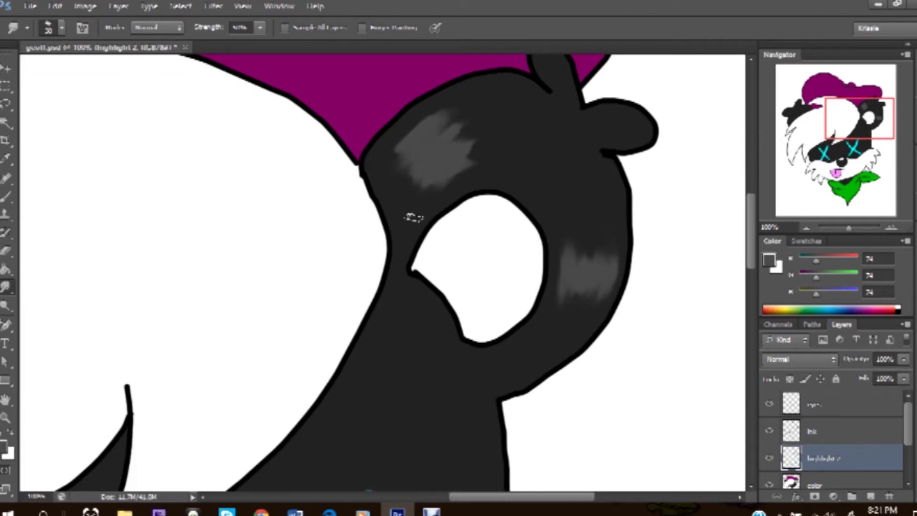
pyautogui.moveTo(461, 159); pyautogui.dragTo(509, 149)
pyautogui.moveTo(844, 126); pyautogui.dragTo(795, 120)
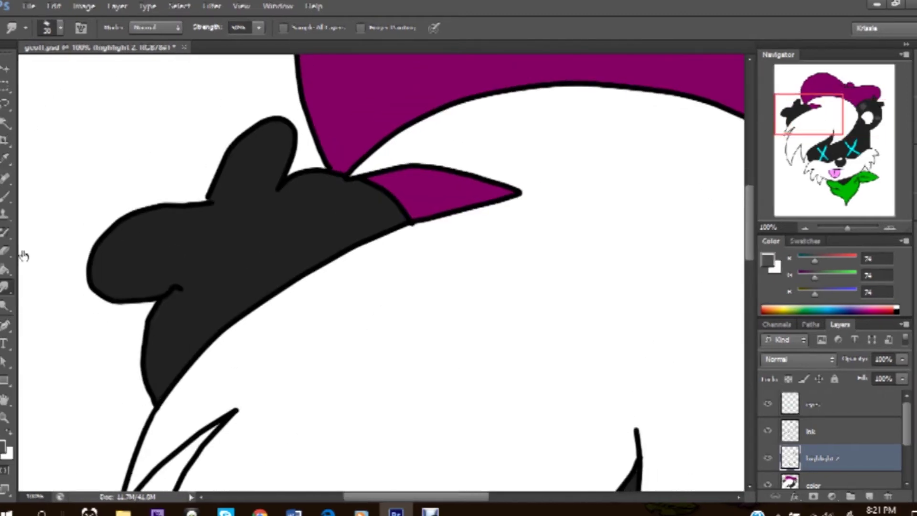
# - Paint grey highlights on the left ear and smudge them into soft streaks
pyautogui.press('b')
pyautogui.moveTo(169, 354); pyautogui.dragTo(199, 334)
pyautogui.moveTo(353, 205)
pyautogui.mouseDown()
pyautogui.moveTo(311, 206)
pyautogui.moveTo(306, 246)
pyautogui.mouseUp()
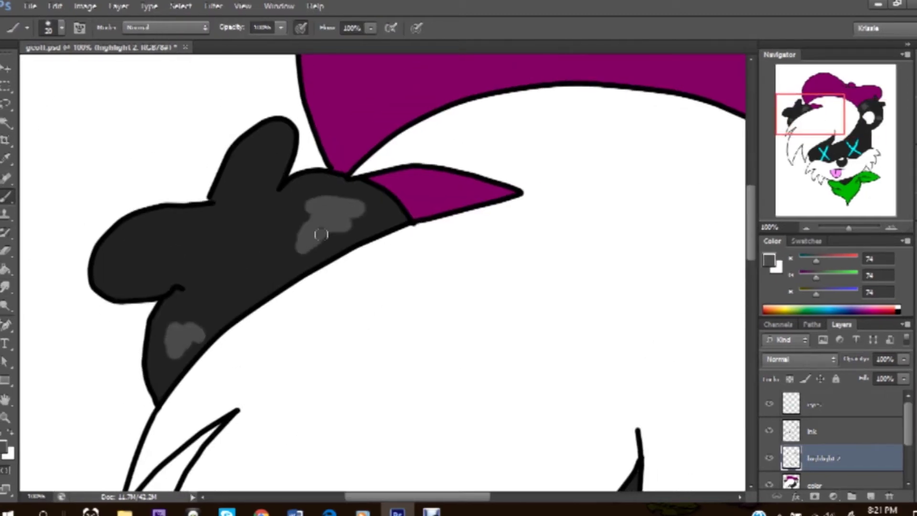
pyautogui.press('r')
pyautogui.moveTo(348, 205)
pyautogui.mouseDown()
pyautogui.moveTo(307, 249)
pyautogui.moveTo(371, 228)
pyautogui.mouseUp()
pyautogui.moveTo(830, 123)
pyautogui.mouseDown()
pyautogui.moveTo(841, 126)
pyautogui.moveTo(867, 100)
pyautogui.mouseUp()
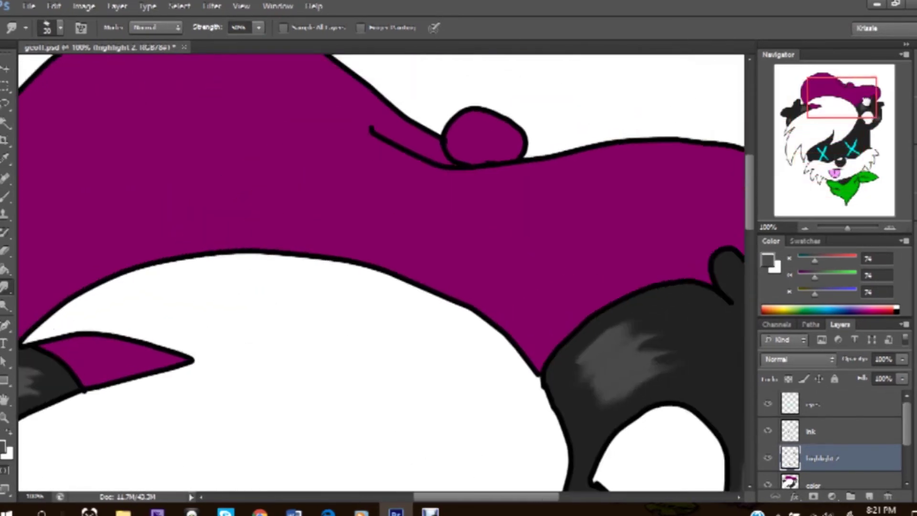
# - Shade the beret's fold, bump, right edge and brim with a darker sampled purple
pyautogui.click(767, 260)
pyautogui.click(573, 261)
pyautogui.moveTo(279, 305); pyautogui.dragTo(282, 332)
pyautogui.press('Return')
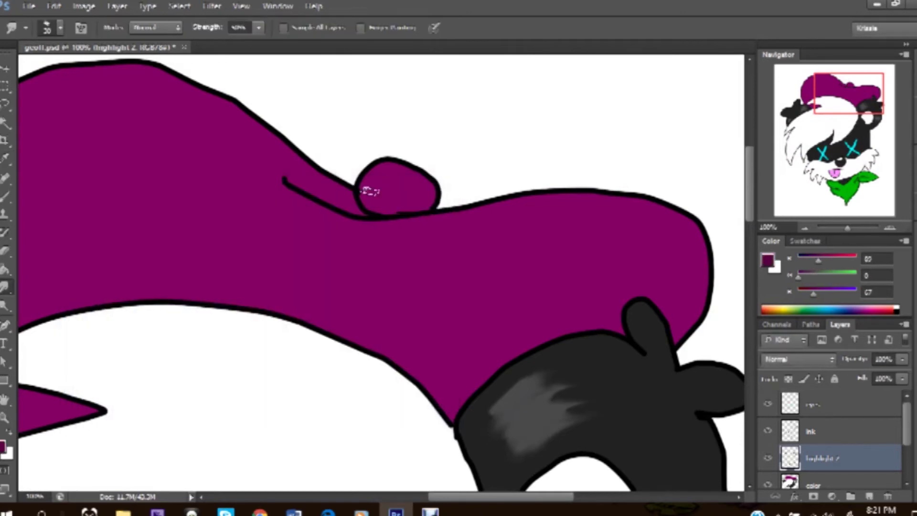
pyautogui.press('b')
pyautogui.moveTo(285, 180)
pyautogui.mouseDown()
pyautogui.moveTo(375, 215)
pyautogui.moveTo(420, 201)
pyautogui.mouseUp()
pyautogui.moveTo(676, 334)
pyautogui.mouseDown()
pyautogui.moveTo(706, 280)
pyautogui.moveTo(691, 228)
pyautogui.moveTo(677, 325)
pyautogui.mouseUp()
pyautogui.moveTo(850, 93); pyautogui.dragTo(812, 98)
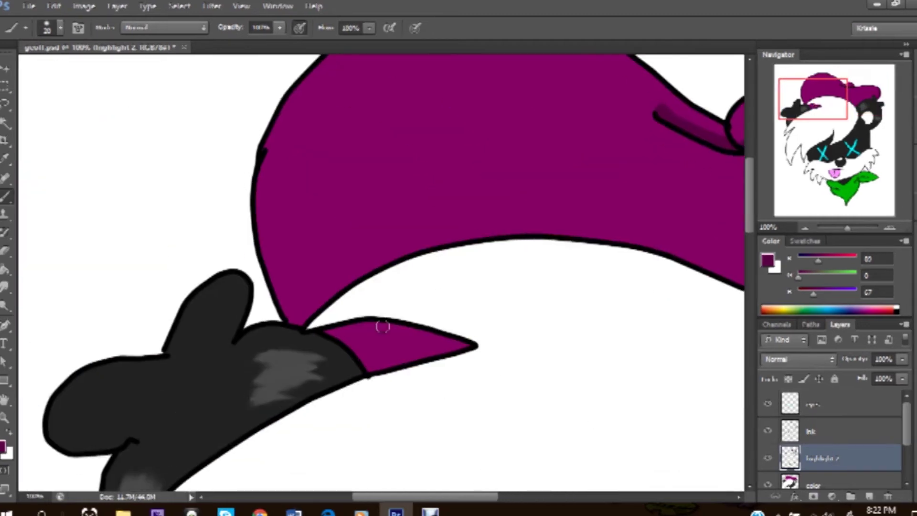
pyautogui.moveTo(375, 367)
pyautogui.mouseDown()
pyautogui.moveTo(460, 348)
pyautogui.moveTo(351, 323)
pyautogui.moveTo(369, 352)
pyautogui.moveTo(429, 334)
pyautogui.mouseUp()
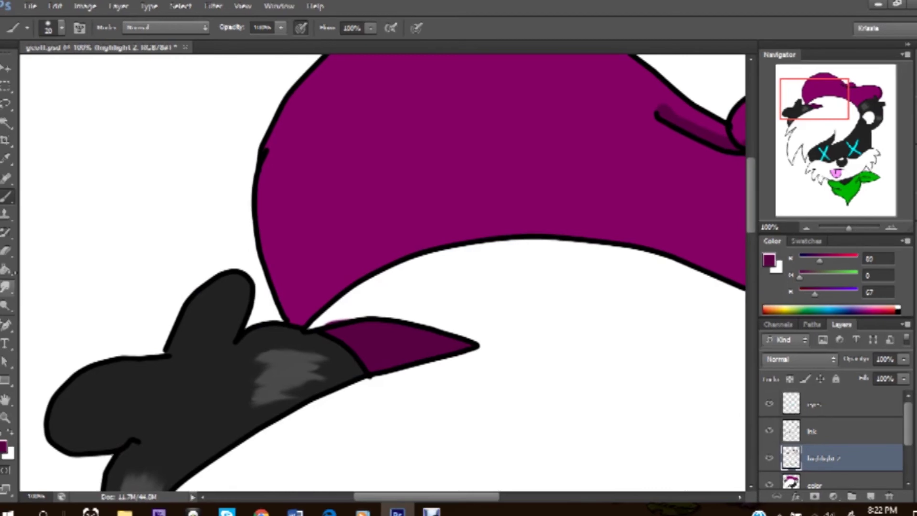
# - Erase stray specks above the brim and smudge the right-edge shading soft
pyautogui.press('e')
pyautogui.moveTo(351, 309); pyautogui.dragTo(372, 314)
pyautogui.moveTo(621, 95)
pyautogui.mouseDown()
pyautogui.moveTo(561, 167)
pyautogui.moveTo(220, 102)
pyautogui.mouseUp()
pyautogui.press('r')
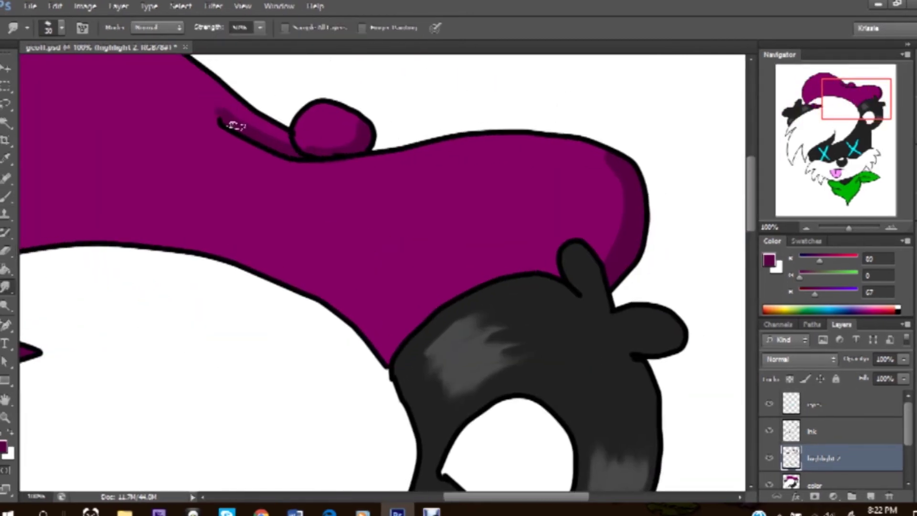
pyautogui.moveTo(610, 156); pyautogui.dragTo(624, 237)
pyautogui.moveTo(600, 148); pyautogui.dragTo(596, 261)
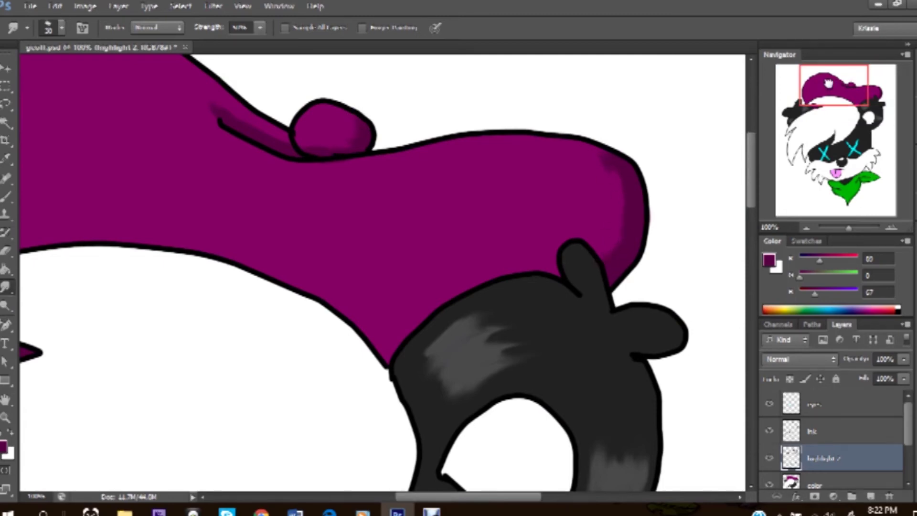
# - Sample and confirm a brighter magenta as the foreground colour
pyautogui.moveTo(855, 99); pyautogui.dragTo(817, 84)
pyautogui.press('i')
pyautogui.click(4, 447)
pyautogui.click(401, 210)
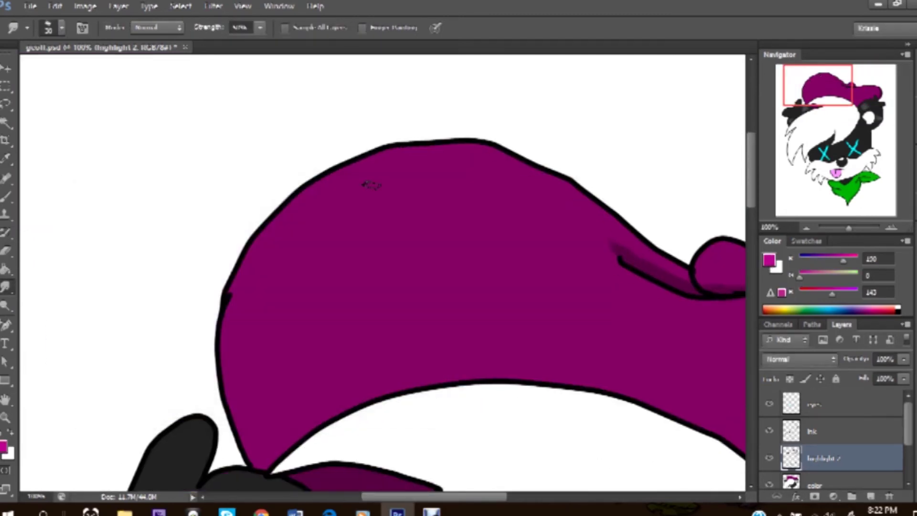
# - Brush a light magenta highlight stroke along the beret's top edge
pyautogui.press('b')
pyautogui.moveTo(305, 213); pyautogui.dragTo(279, 252)
pyautogui.moveTo(458, 163); pyautogui.dragTo(297, 231)
pyautogui.moveTo(334, 196); pyautogui.dragTo(282, 268)
# - Smudge the beret highlight to soften it and taper its tips, then zoom out to view the whole drawing
pyautogui.click(6, 286)
pyautogui.moveTo(341, 207); pyautogui.dragTo(291, 268)
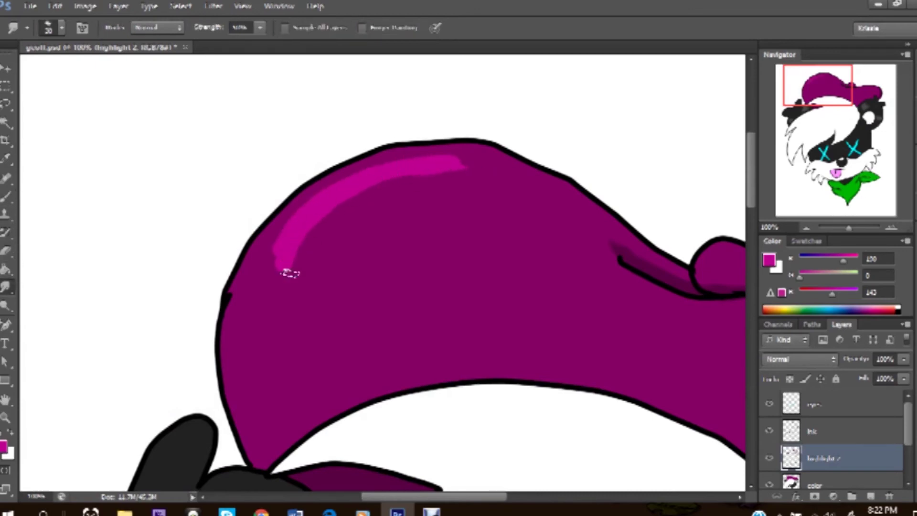
pyautogui.moveTo(473, 165); pyautogui.dragTo(492, 158)
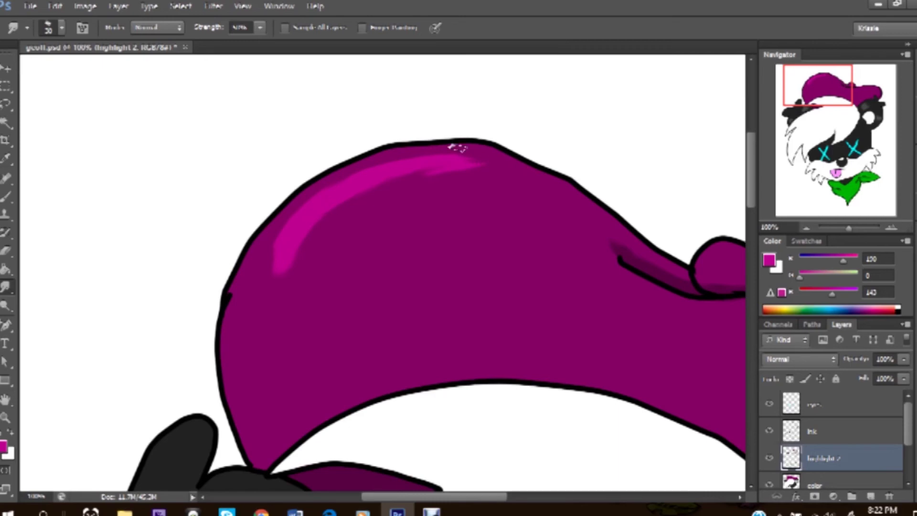
pyautogui.moveTo(309, 231); pyautogui.dragTo(276, 299)
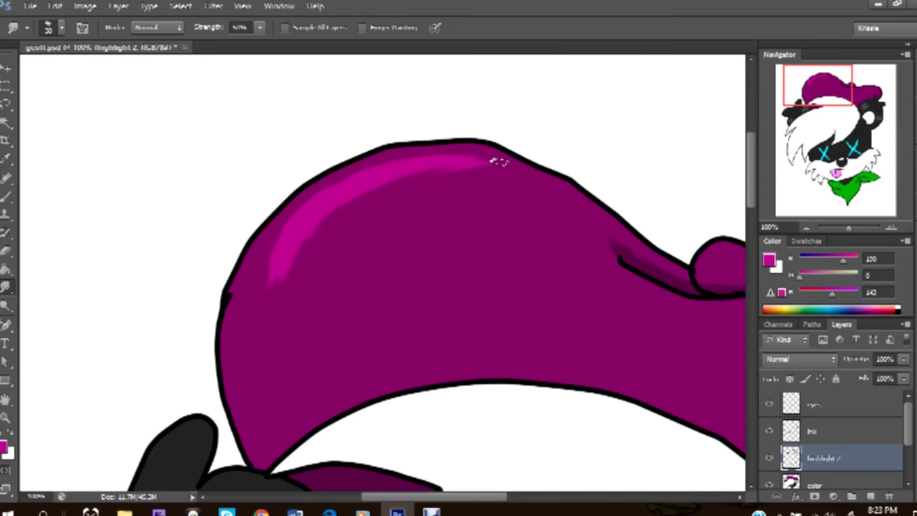
pyautogui.scroll(-5, 477, 171)
pyautogui.scroll(-3, 477, 172)
pyautogui.scroll(-5, 476, 172)
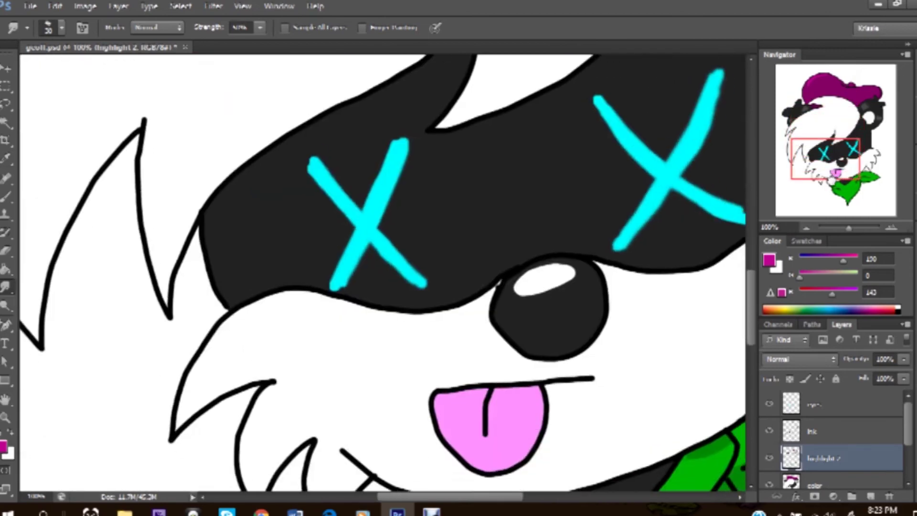
pyautogui.scroll(-1, 477, 172)
pyautogui.hotkey('ctrl', '0')
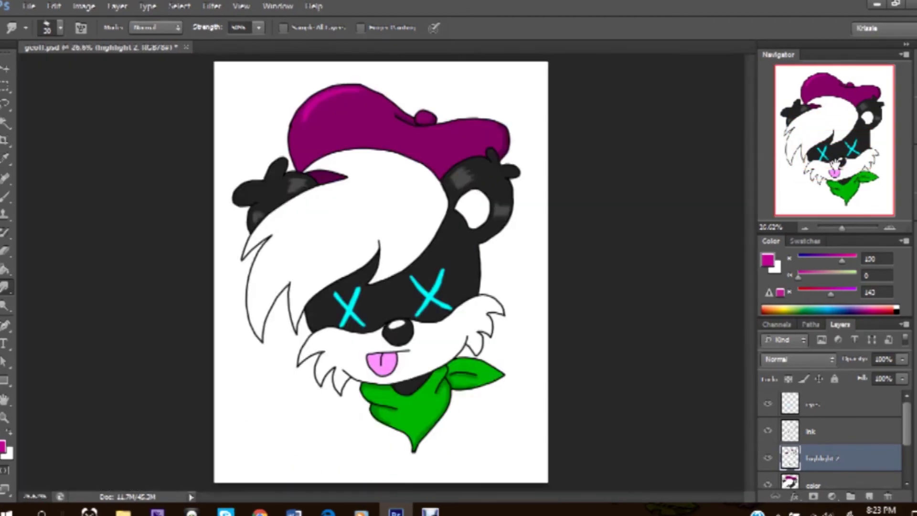
# - Hide the white BG layer and save the Photoshop document
pyautogui.scroll(-3, 831, 444)
pyautogui.click(767, 447)
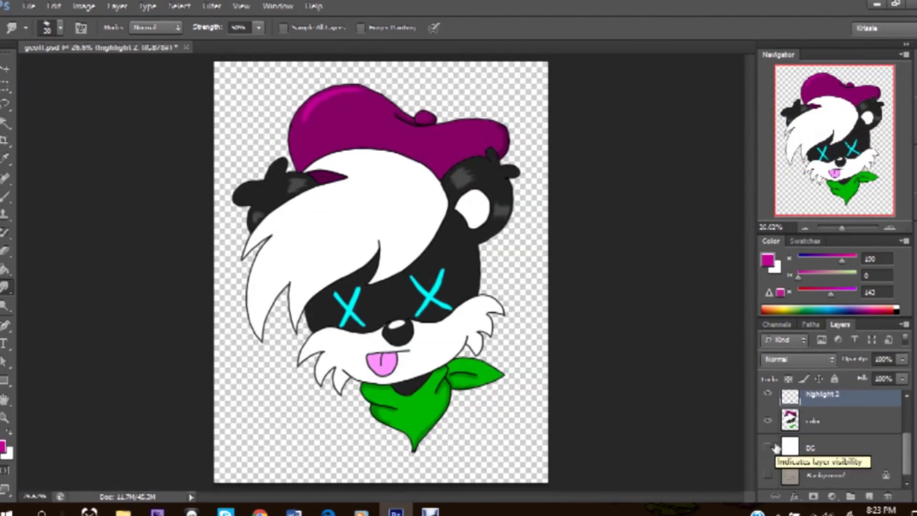
pyautogui.press('b')
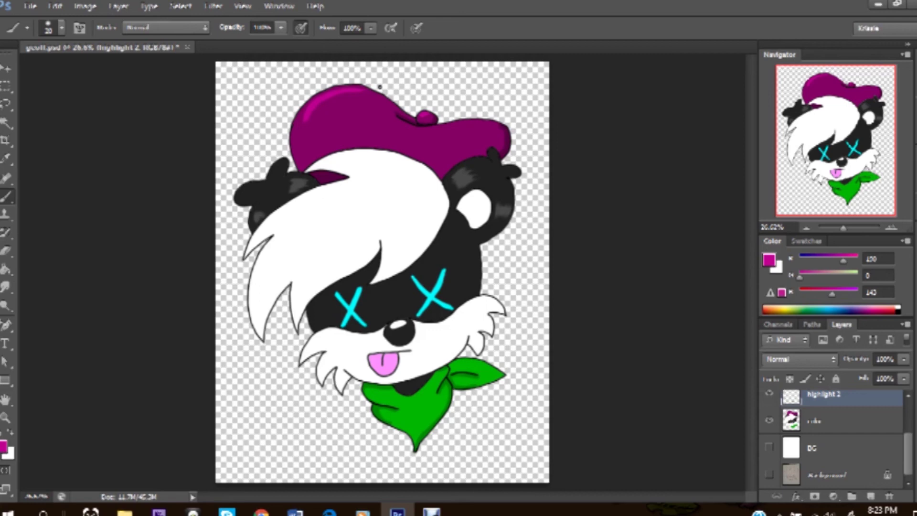
pyautogui.hotkey('ctrl', 's')
# - Save a PNG copy of the skunk drawing, accepting the default PNG options
pyautogui.hotkey('shift', 'ctrl', 's')
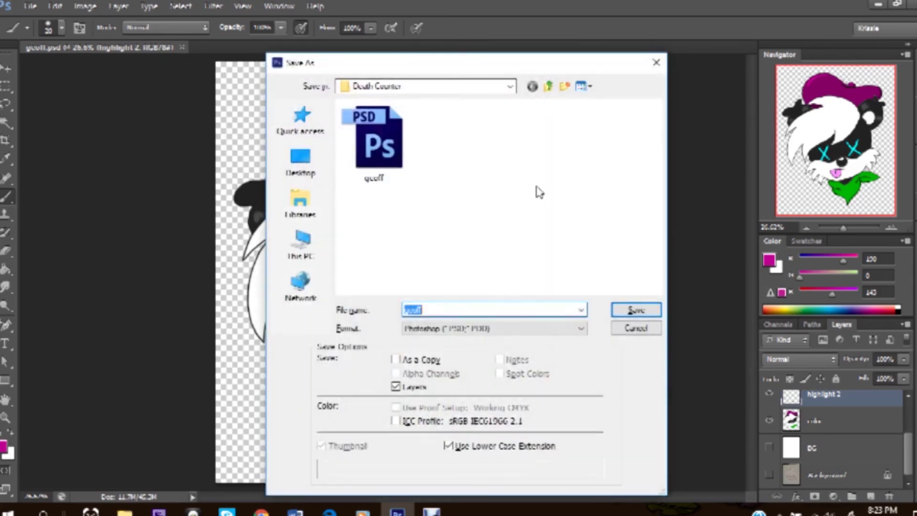
pyautogui.click(494, 328)
pyautogui.click(425, 476)
pyautogui.click(495, 328)
pyautogui.click(456, 486)
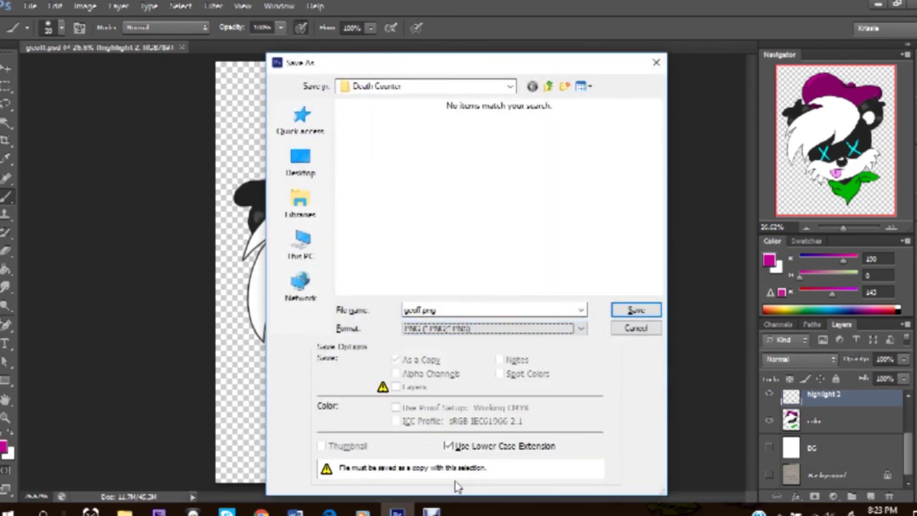
pyautogui.click(630, 311)
pyautogui.press('Return')
pyautogui.hotkey('alt', 'Tab')
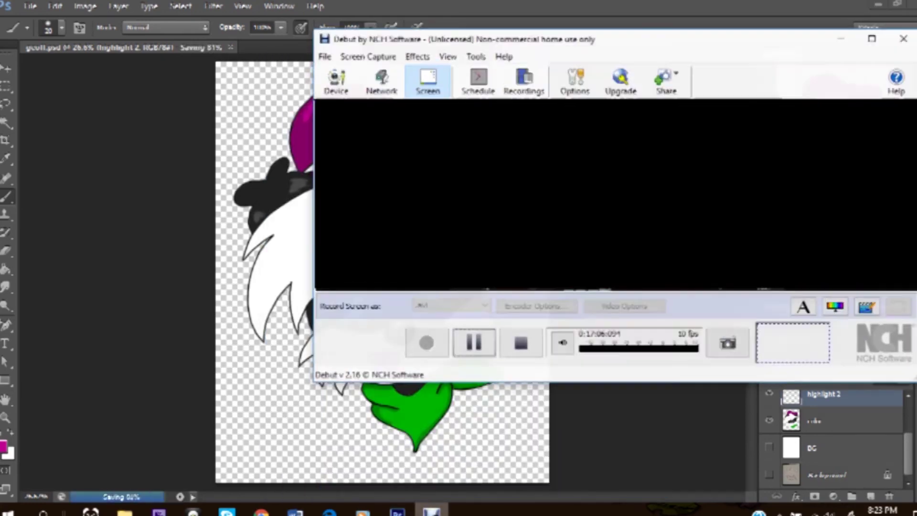